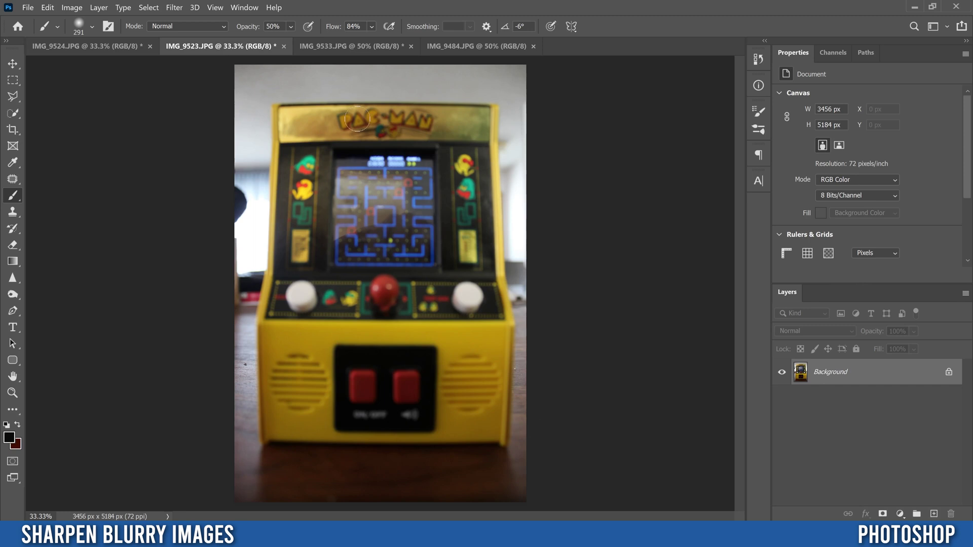
# Look through the open photos IMG_9533, IMG_9484 and IMG_9523 to compare how blurry each one is.
pyautogui.click(346, 49)
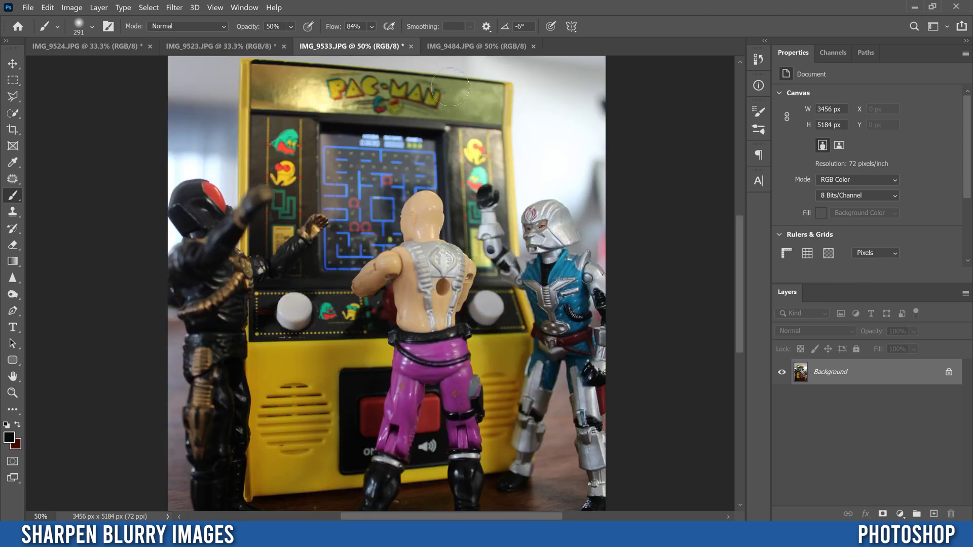
pyautogui.click(474, 46)
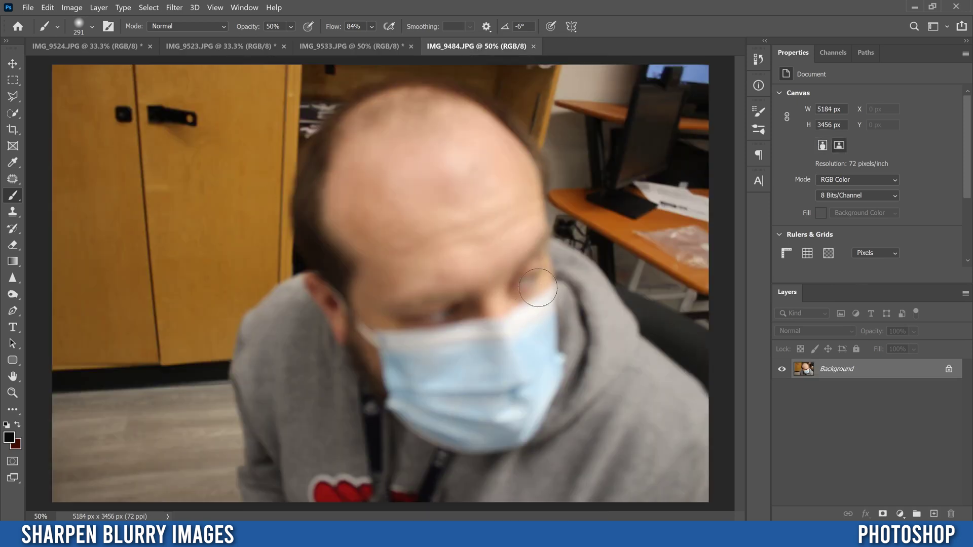
pyautogui.hotkey('ctrl', 'shift', 'Tab')
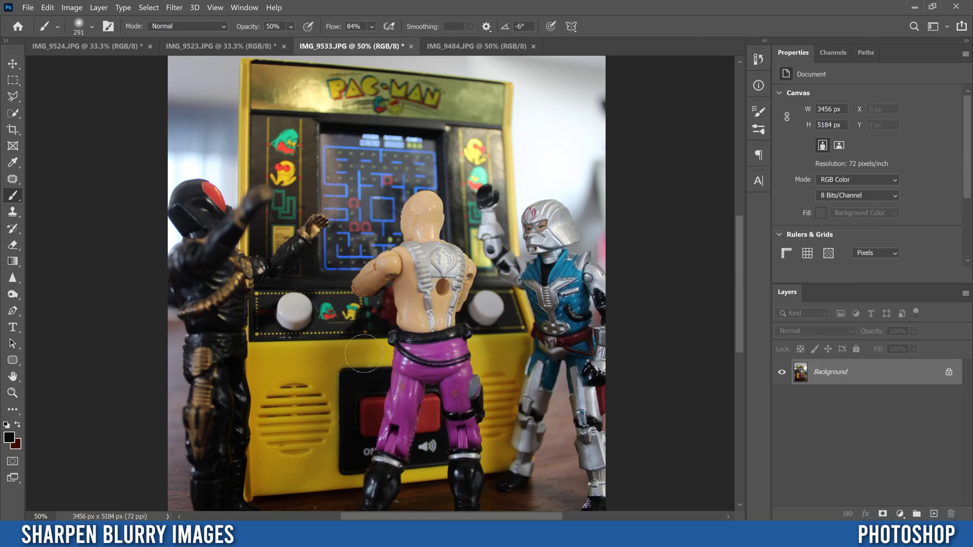
pyautogui.click(207, 46)
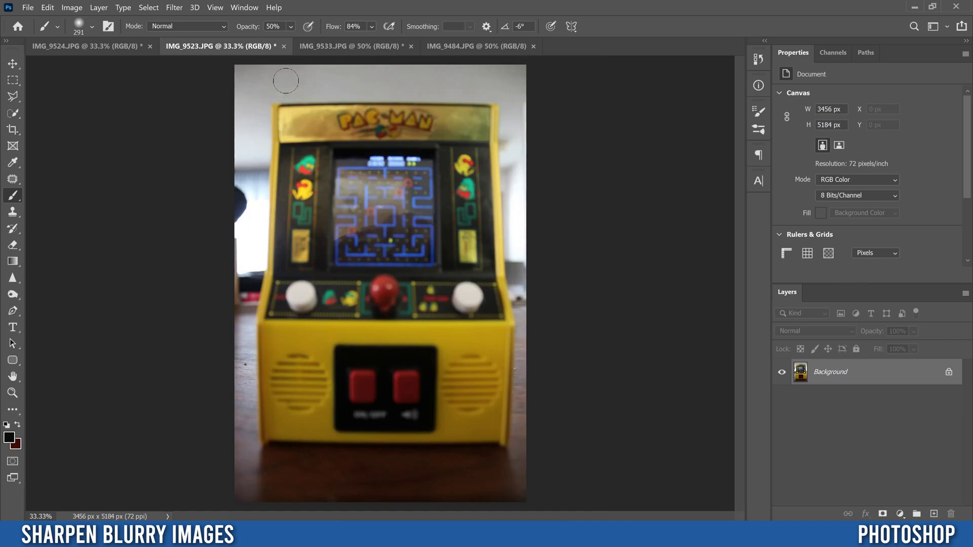
# In IMG_9533.JPG, duplicate the Background layer and convert the copy to a smart object.
pyautogui.click(342, 45)
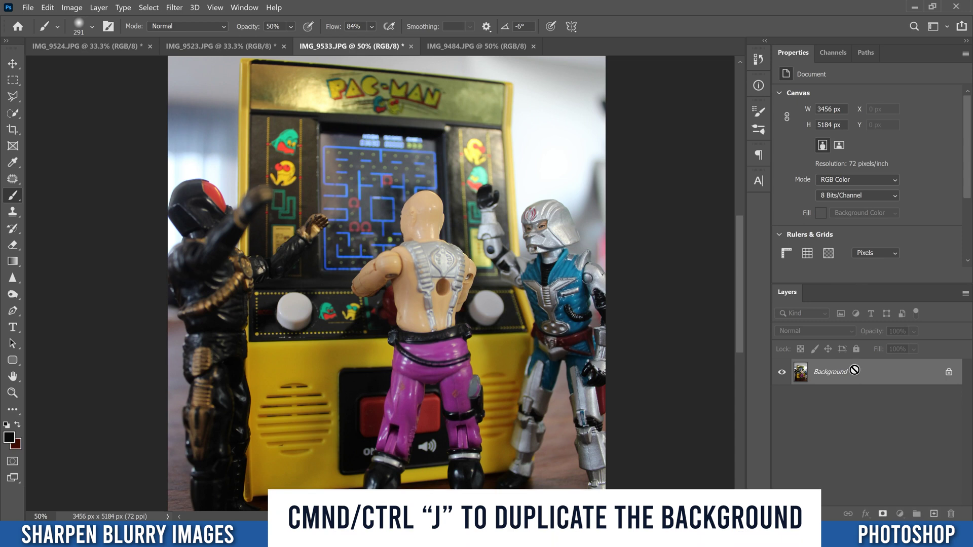
pyautogui.hotkey('ctrl', 'j')
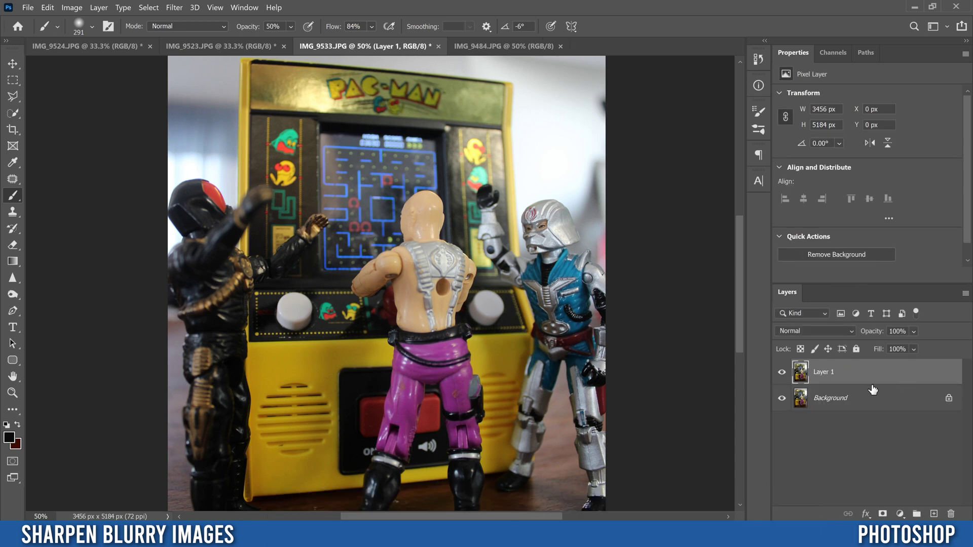
pyautogui.rightClick(857, 373)
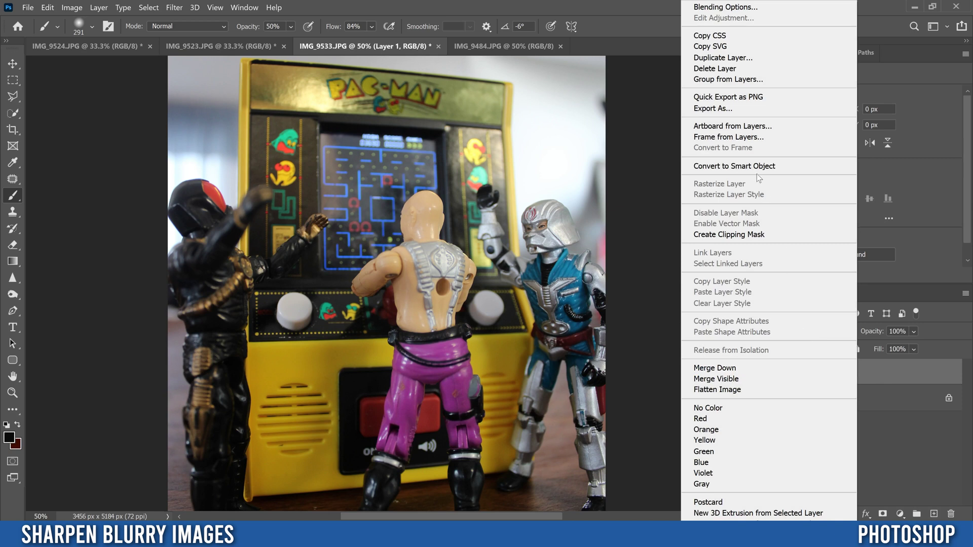
pyautogui.click(760, 167)
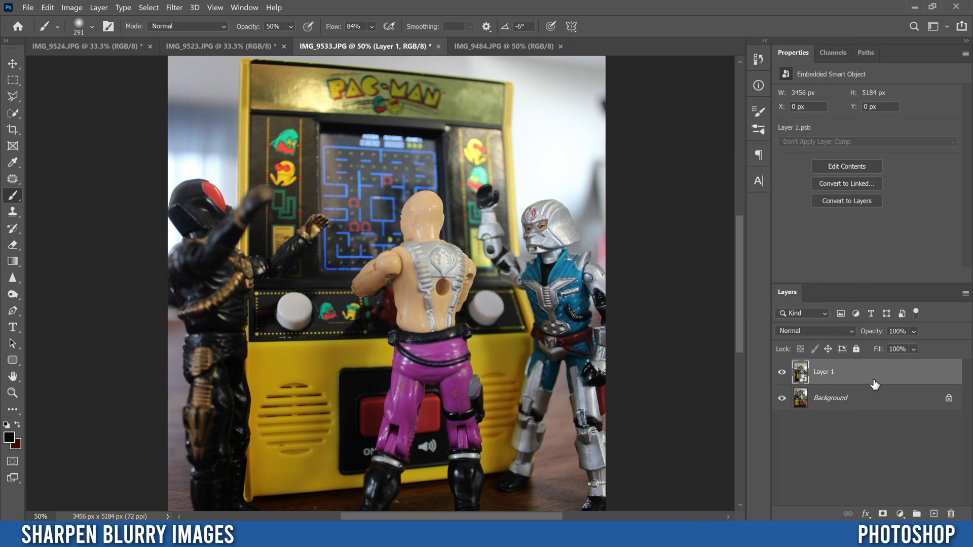
# Apply a High Pass filter to the smart object, with a small radius that leaves only the edge outlines on grey.
pyautogui.click(172, 8)
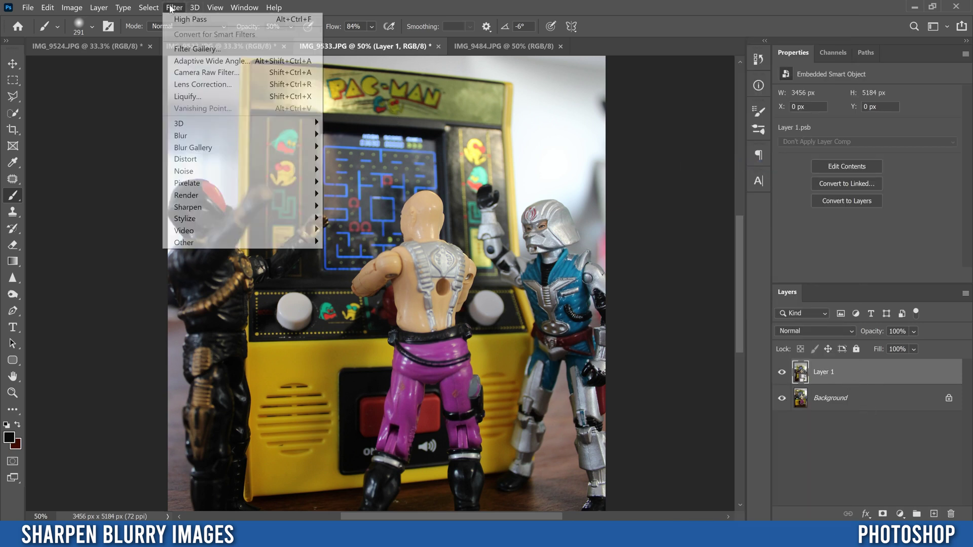
pyautogui.moveTo(247, 247)
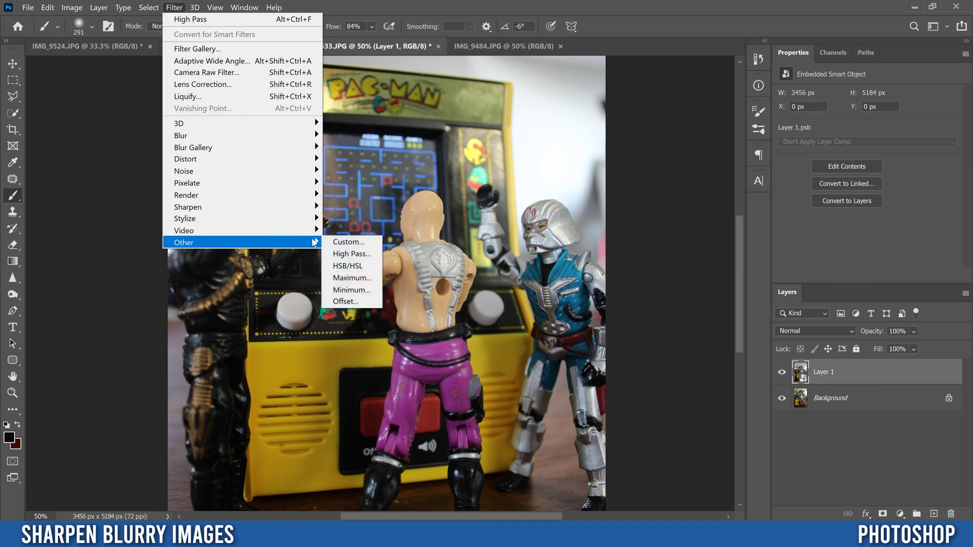
pyautogui.click(351, 254)
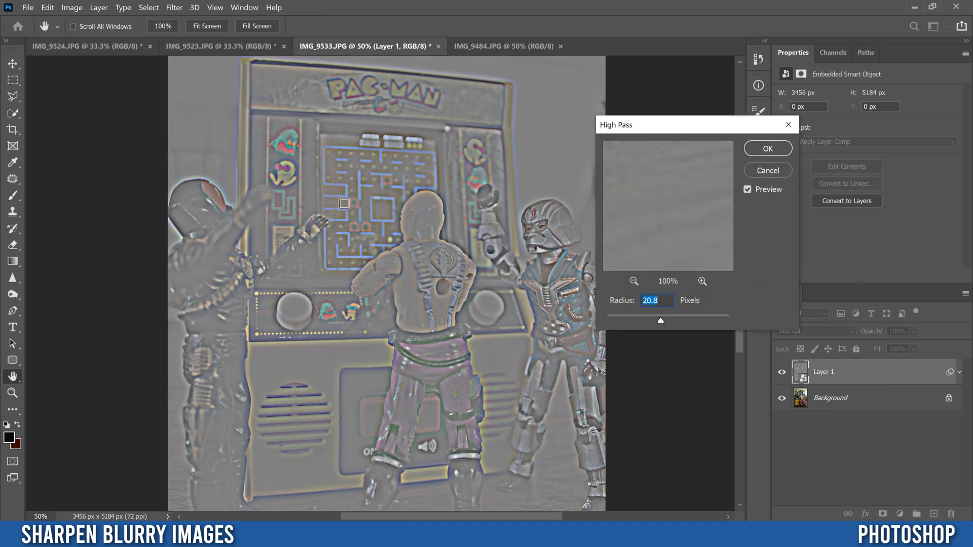
pyautogui.moveTo(661, 321); pyautogui.dragTo(713, 320)
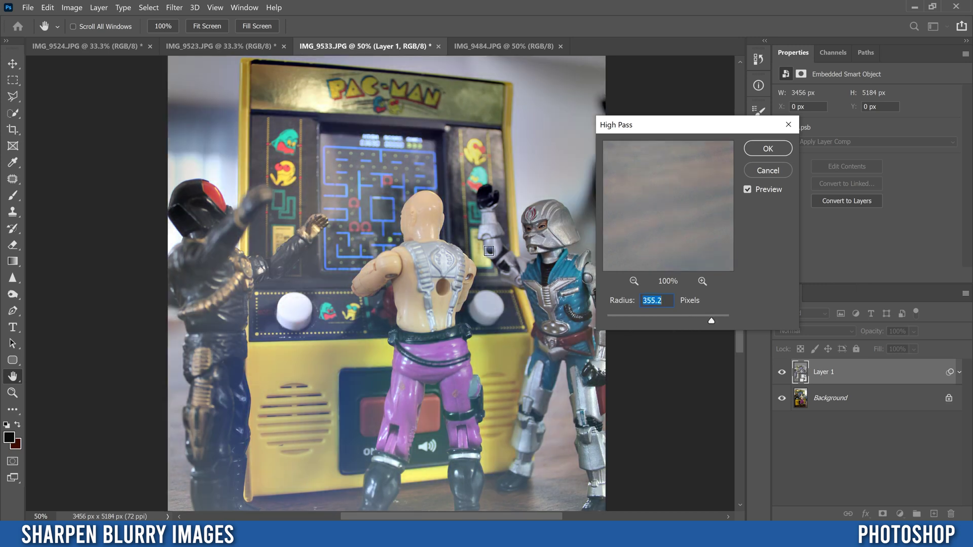
pyautogui.moveTo(712, 320); pyautogui.dragTo(649, 321)
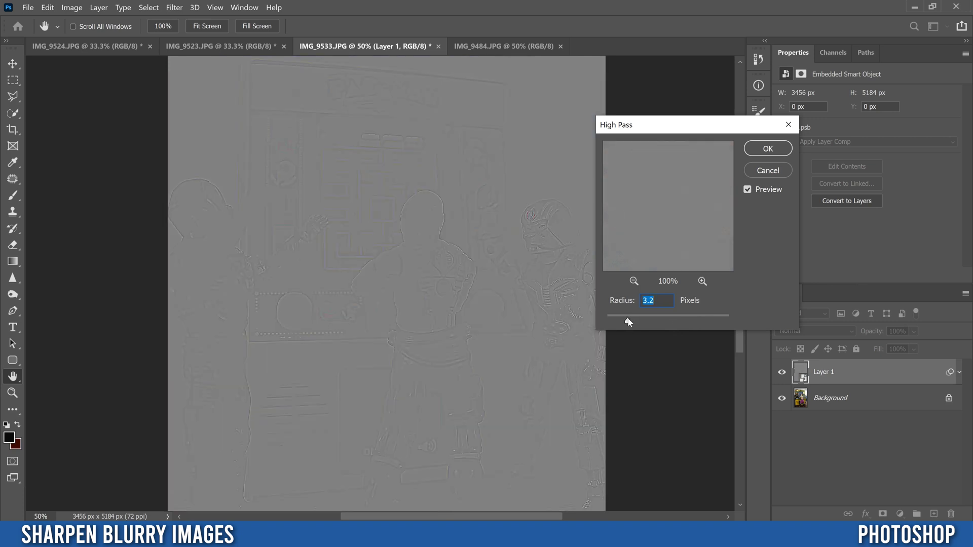
pyautogui.moveTo(628, 321); pyautogui.dragTo(641, 322)
pyautogui.moveTo(638, 322); pyautogui.dragTo(641, 321)
pyautogui.moveTo(643, 322); pyautogui.dragTo(640, 327)
pyautogui.moveTo(637, 324); pyautogui.dragTo(640, 325)
pyautogui.click(768, 149)
pyautogui.press('b')
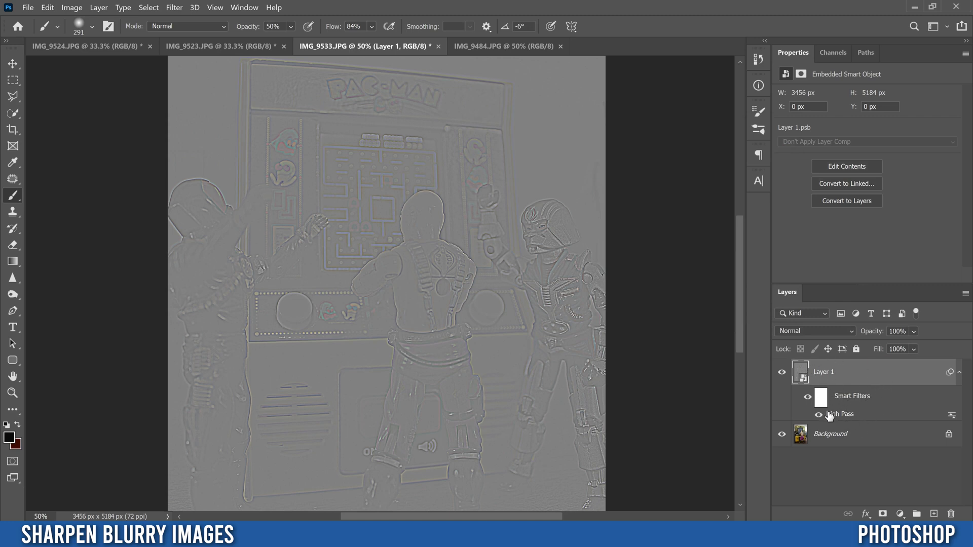
# Set the blending mode of the High Pass smart filter to Vivid Light.
pyautogui.doubleClick(953, 417)
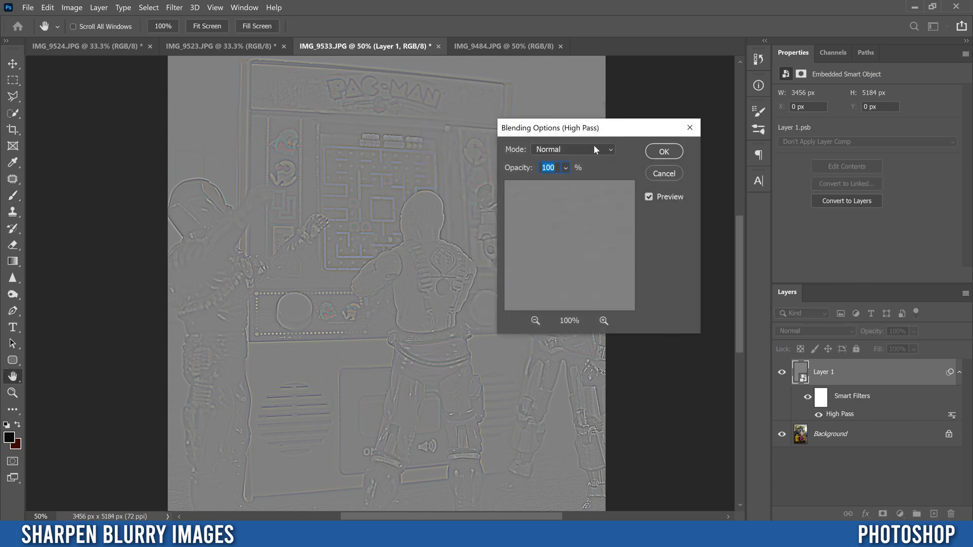
pyautogui.moveTo(610, 126); pyautogui.dragTo(663, 129)
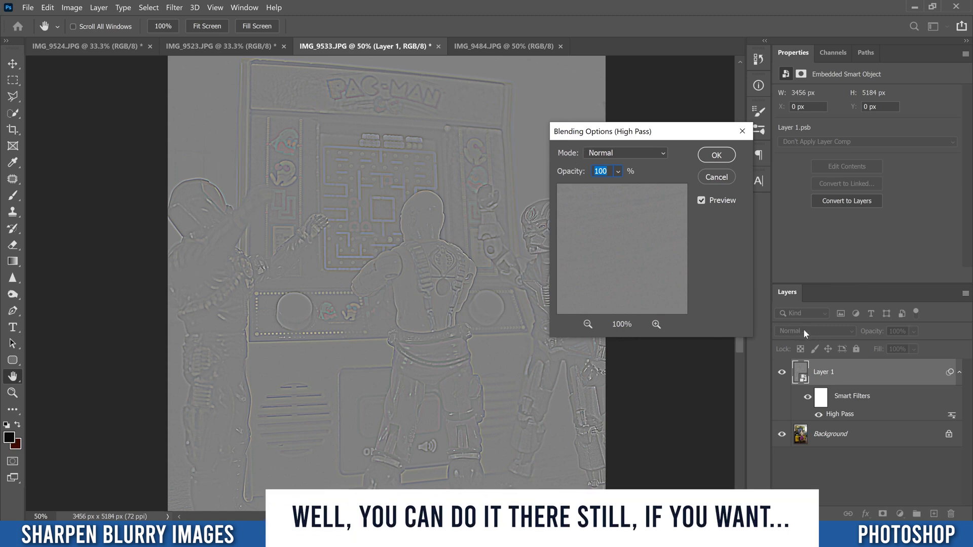
pyautogui.click(663, 153)
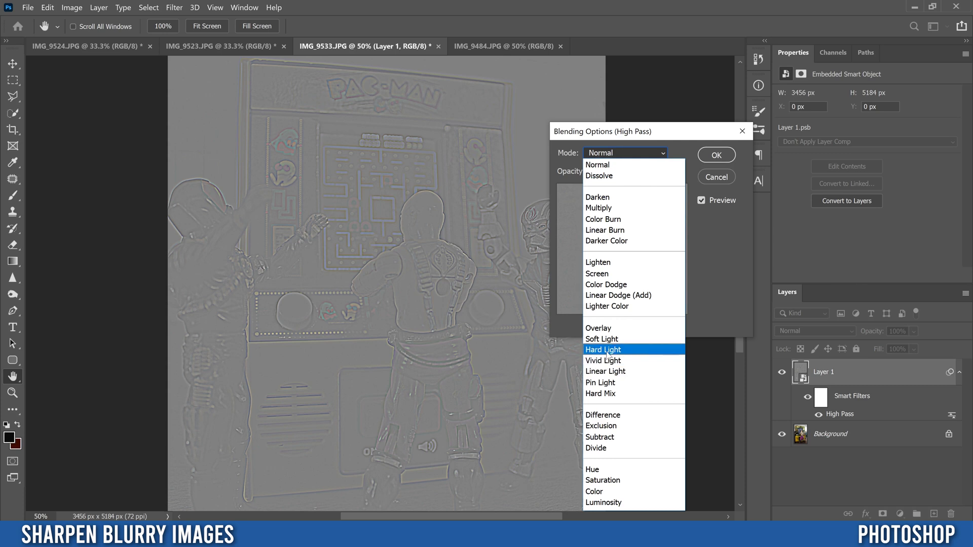
pyautogui.click(600, 329)
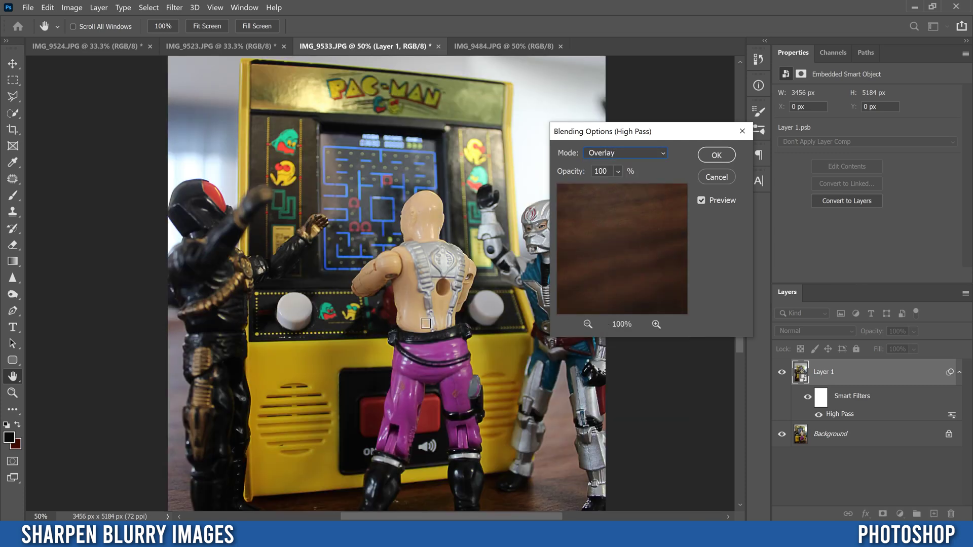
pyautogui.click(662, 154)
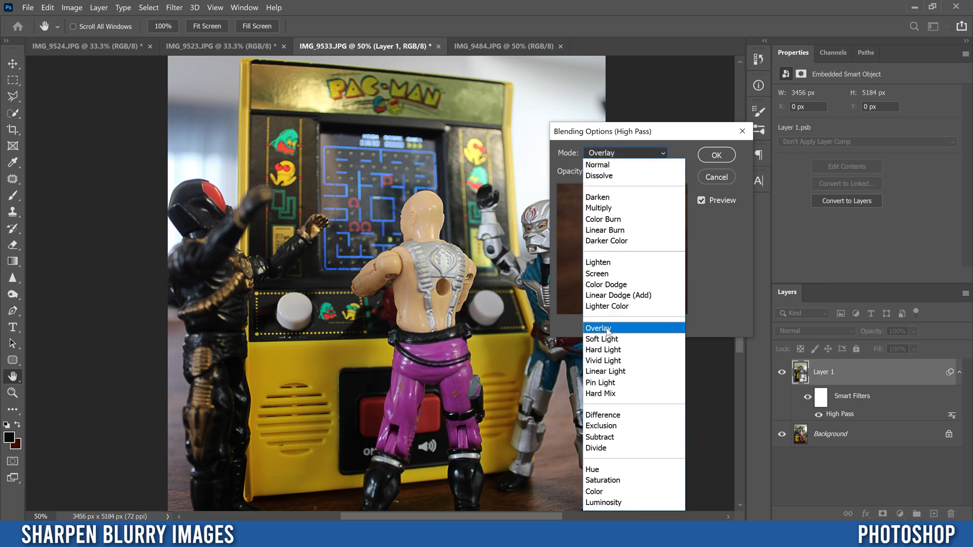
pyautogui.click(604, 361)
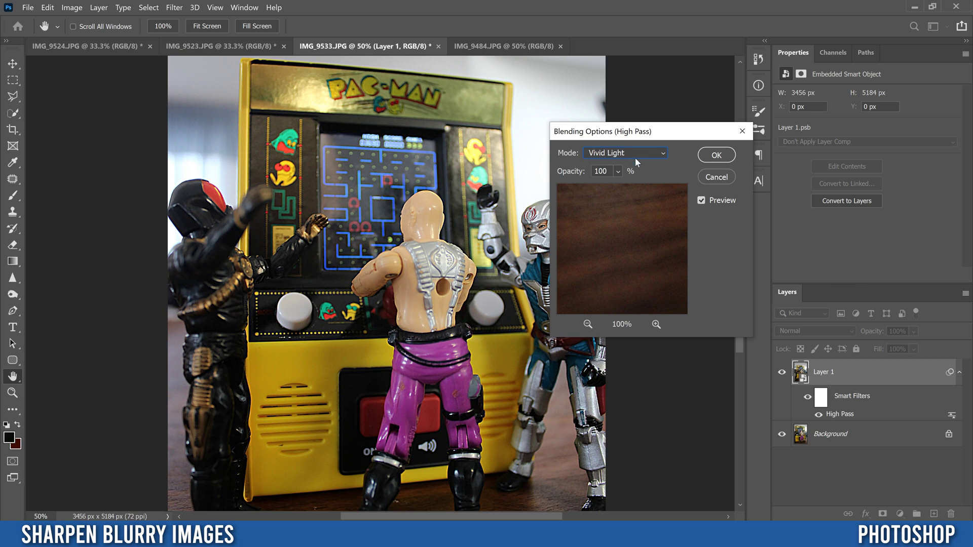
pyautogui.click(714, 155)
pyautogui.press('b')
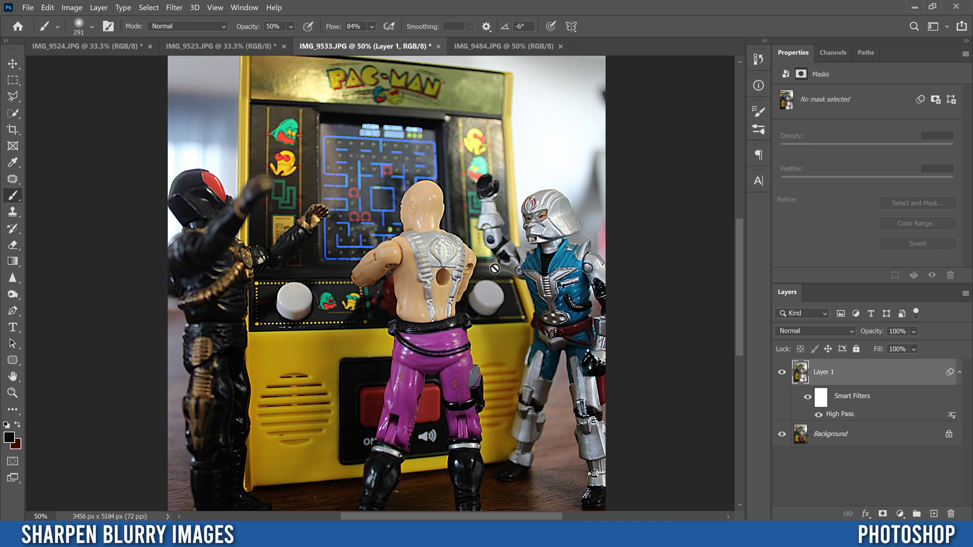
# Compare the photo with Layer 1 hidden and shown, and inspect the sharpening across the whole picture.
pyautogui.click(782, 376)
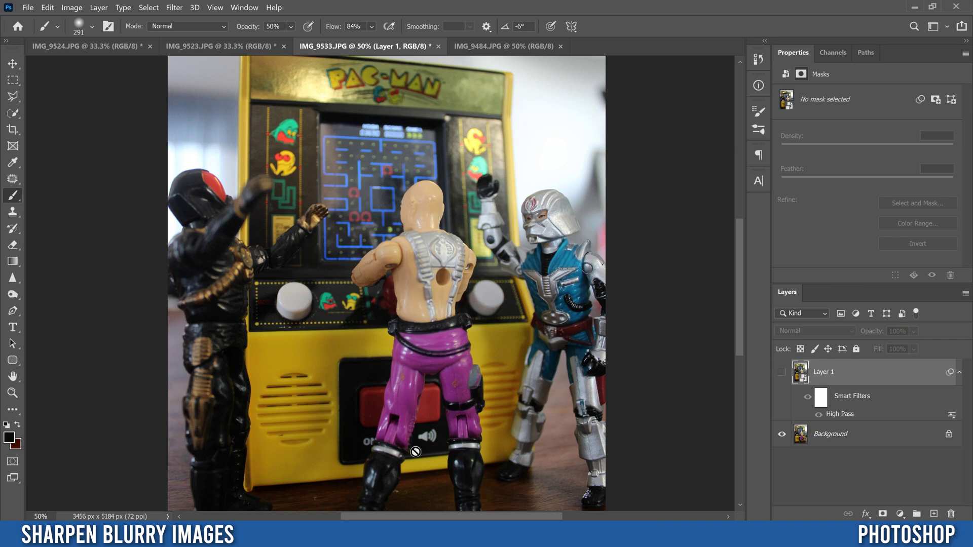
pyautogui.click(781, 373)
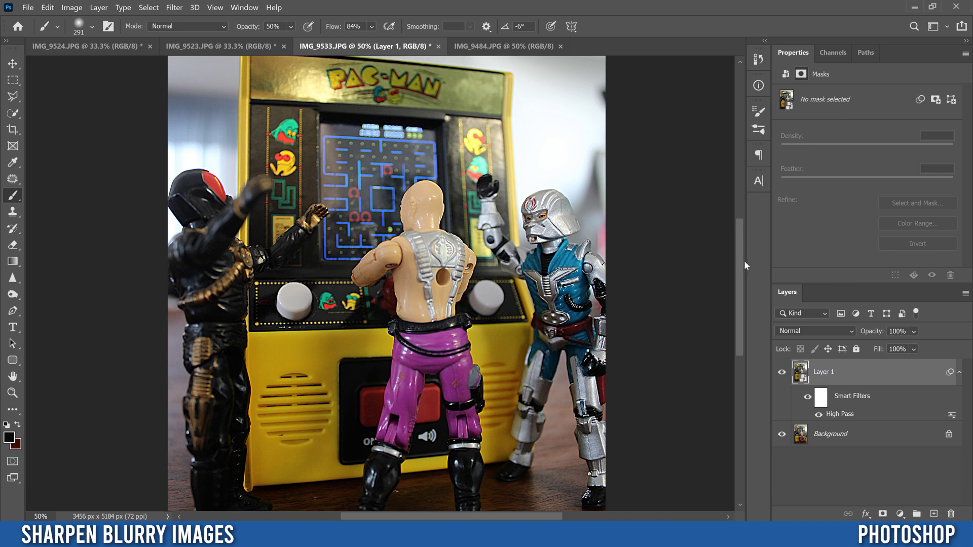
pyautogui.moveTo(743, 275); pyautogui.dragTo(741, 234)
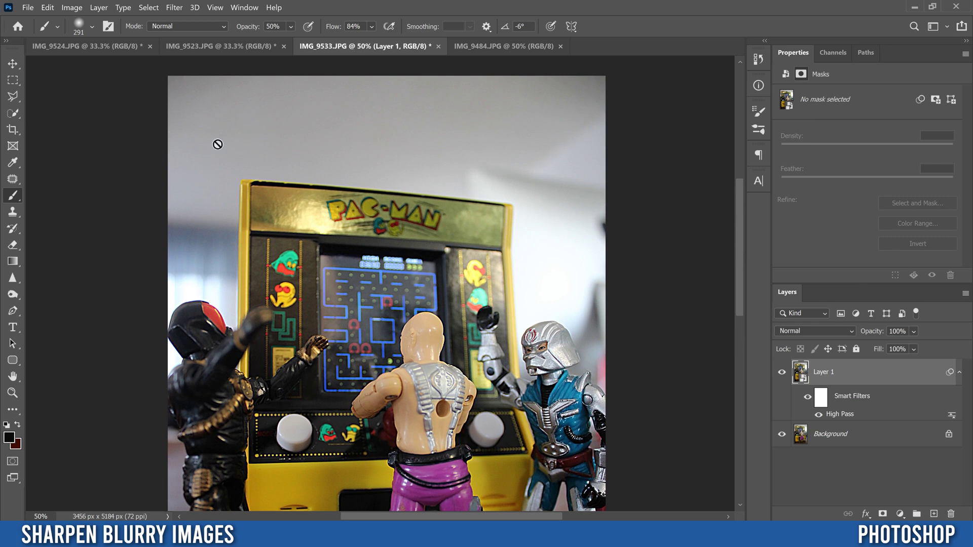
pyautogui.moveTo(738, 183); pyautogui.dragTo(726, 270)
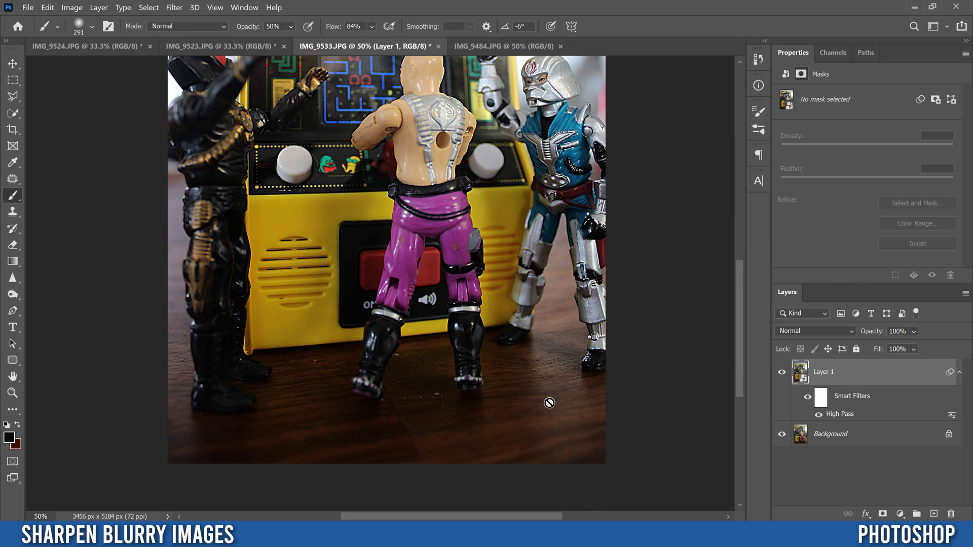
pyautogui.moveTo(739, 373); pyautogui.dragTo(738, 326)
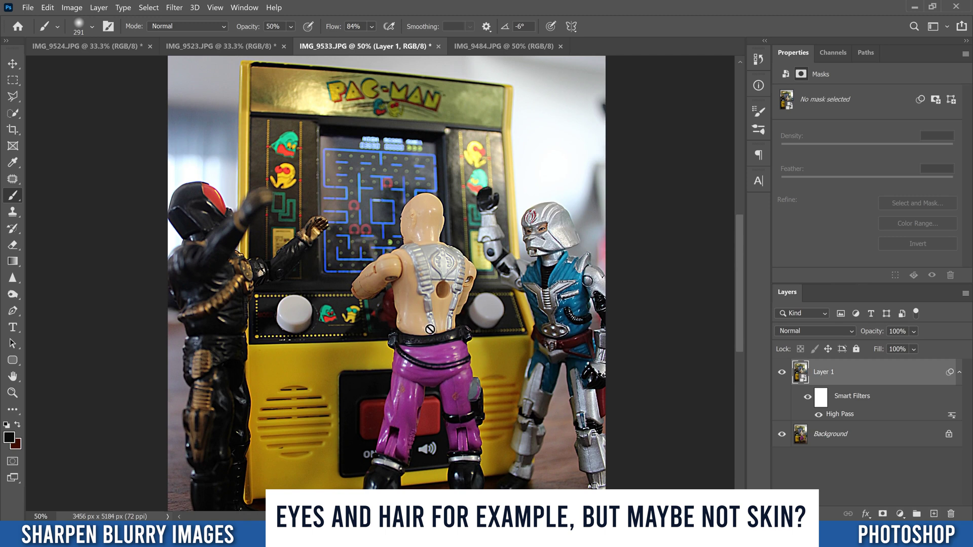
# Add a layer mask to Layer 1 and invert it to black to hide the sharpening.
pyautogui.click(853, 380)
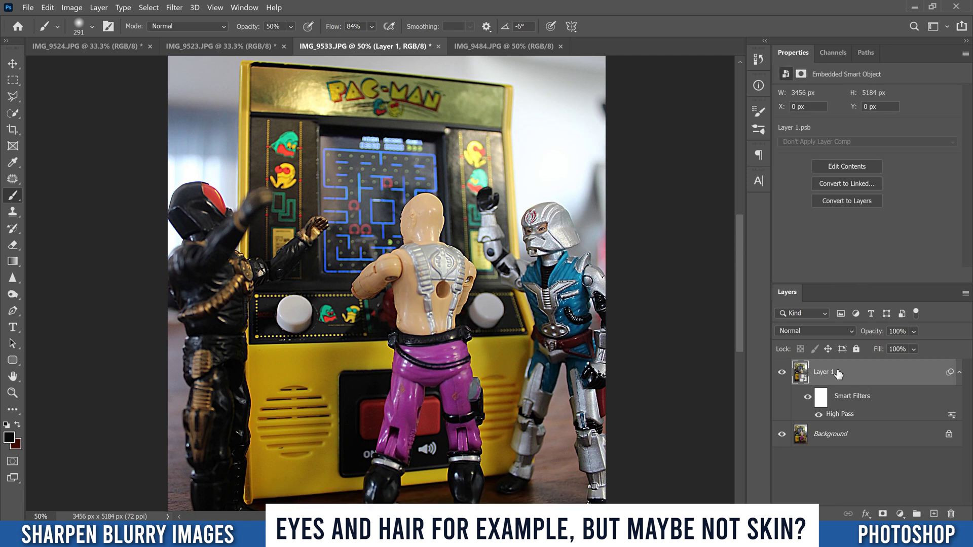
pyautogui.click(822, 400)
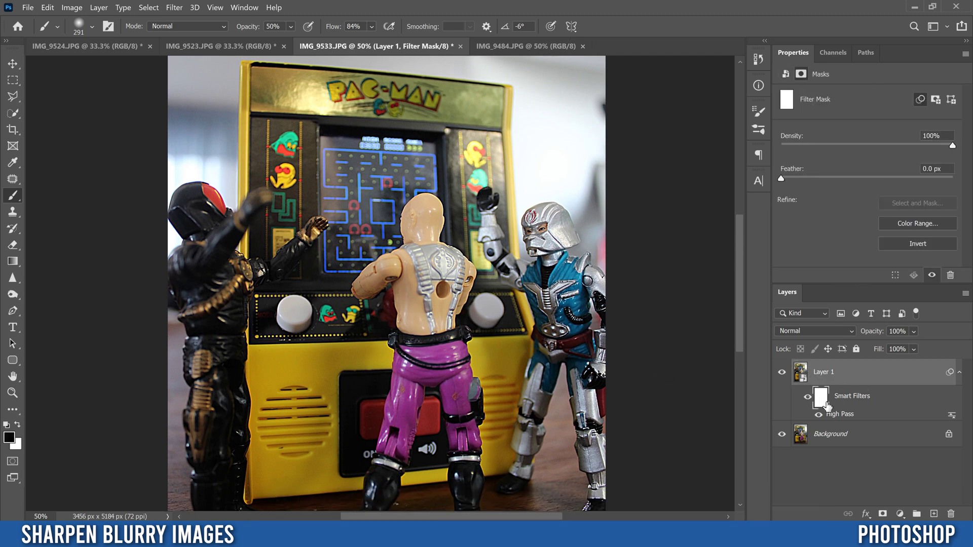
pyautogui.click(847, 375)
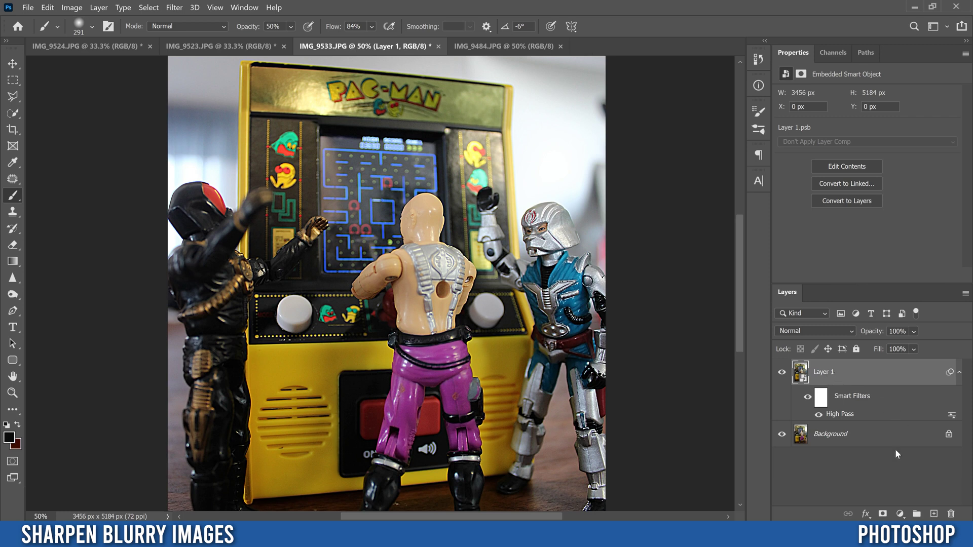
pyautogui.click(883, 515)
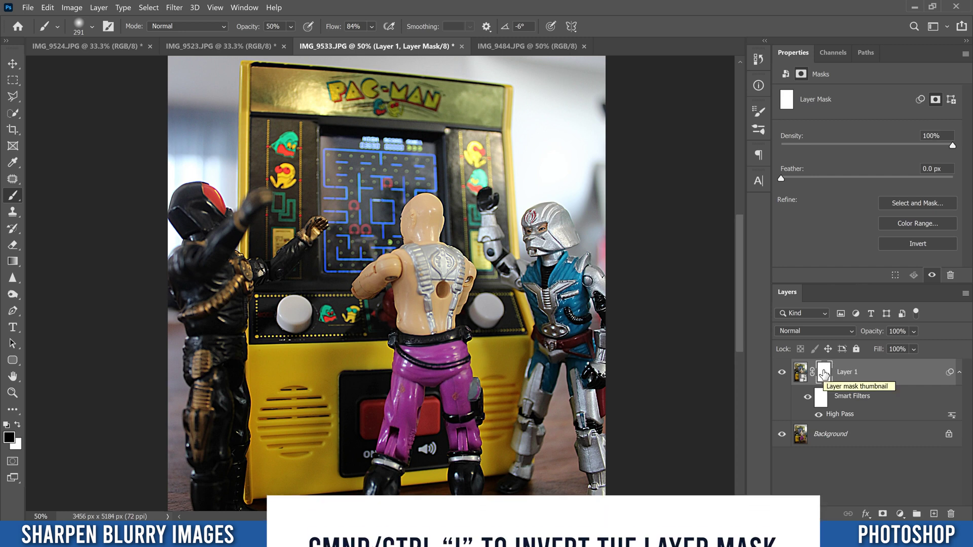
pyautogui.hotkey('ctrl', 'i')
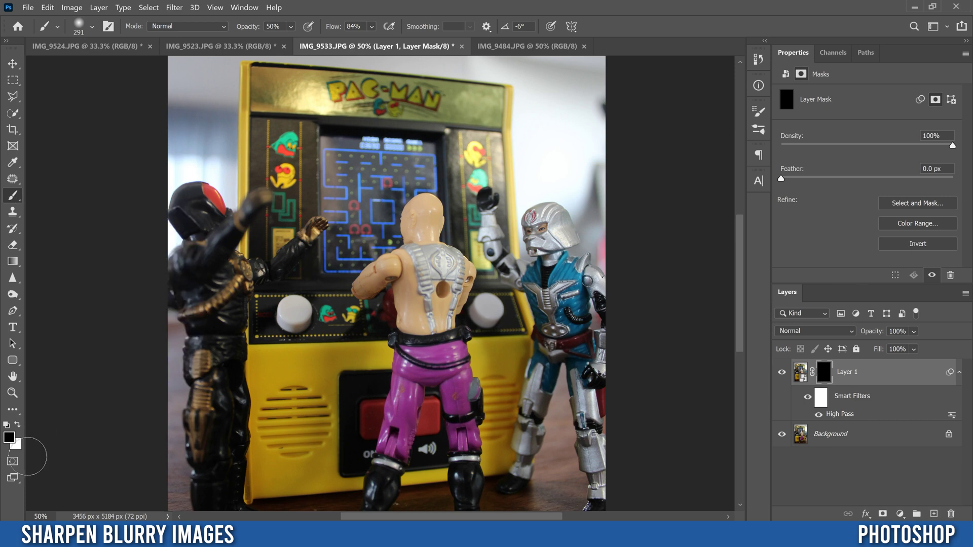
# Make white the foreground colour and set the brush to 82% flow and 76% opacity.
pyautogui.click(19, 427)
pyautogui.click(372, 27)
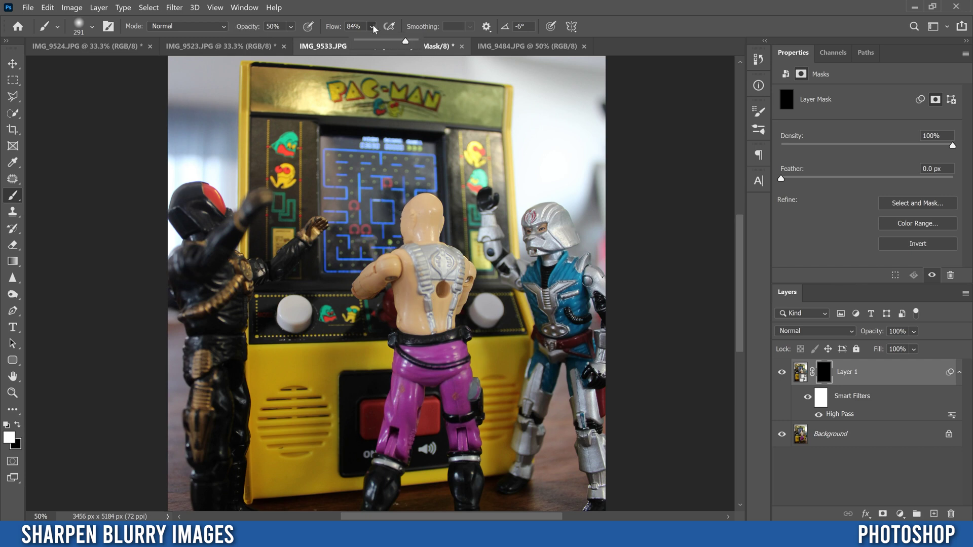
pyautogui.moveTo(405, 41)
pyautogui.mouseDown()
pyautogui.moveTo(374, 41)
pyautogui.moveTo(404, 43)
pyautogui.mouseUp()
pyautogui.click(291, 27)
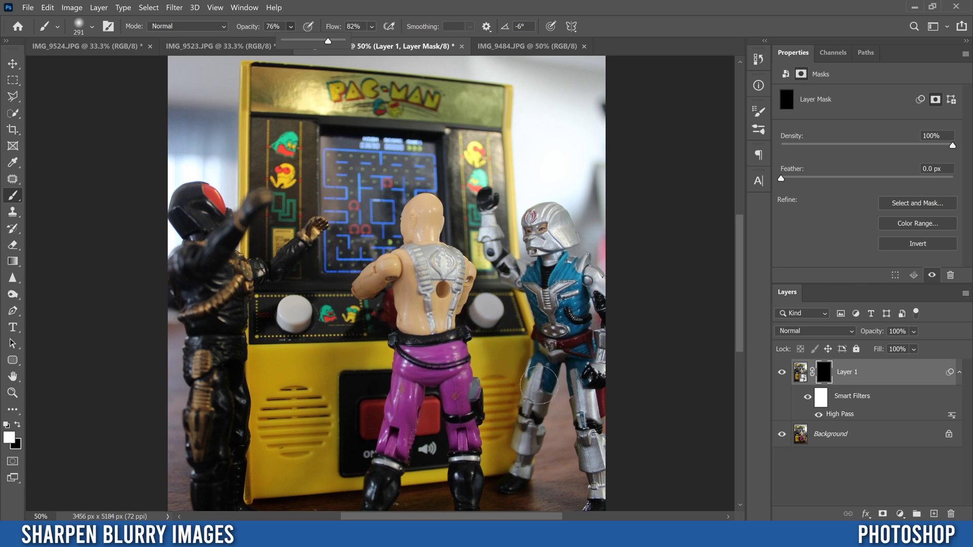
# Set the soft round brush to a size of 495 px with 0% hardness for painting on the mask.
pyautogui.click(91, 28)
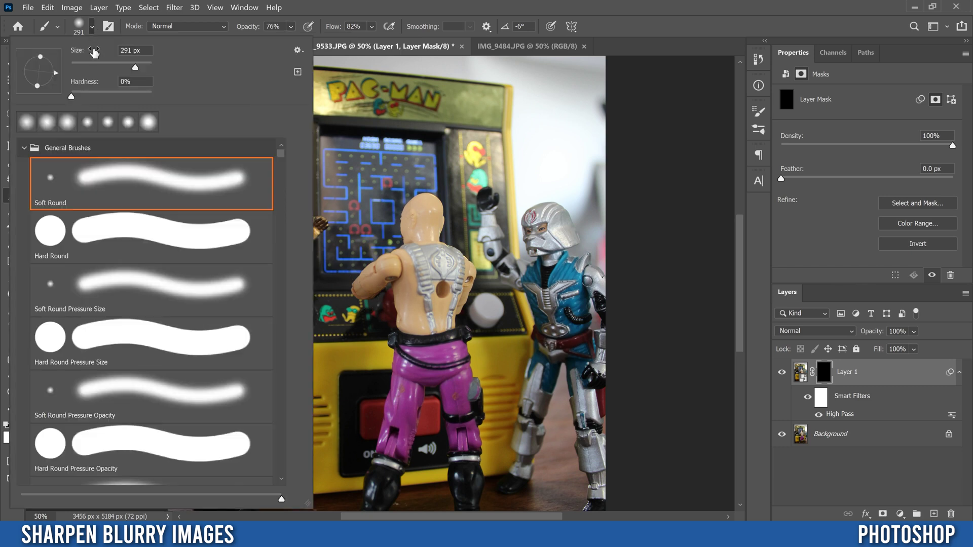
pyautogui.moveTo(135, 66); pyautogui.dragTo(144, 67)
pyautogui.moveTo(73, 97)
pyautogui.mouseDown()
pyautogui.moveTo(89, 97)
pyautogui.moveTo(71, 96)
pyautogui.mouseUp()
pyautogui.press('Return')
pyautogui.hotkey('ctrl', '1')
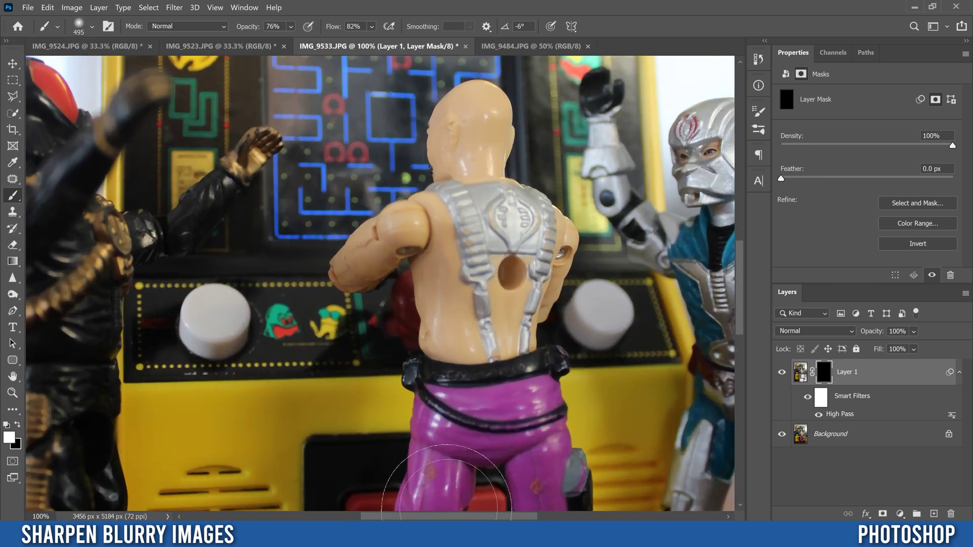
# Paint white on the Layer 1 mask over the silver-helmeted figure and the bald figure to reveal their sharpening.
pyautogui.moveTo(434, 520); pyautogui.dragTo(473, 520)
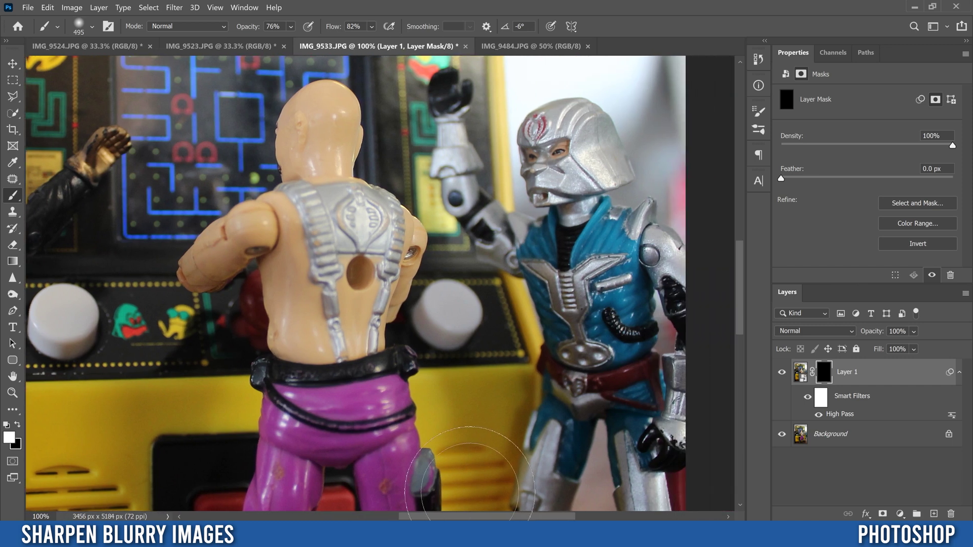
pyautogui.moveTo(573, 246)
pyautogui.mouseDown()
pyautogui.moveTo(593, 329)
pyautogui.moveTo(588, 355)
pyautogui.moveTo(578, 284)
pyautogui.moveTo(589, 310)
pyautogui.mouseUp()
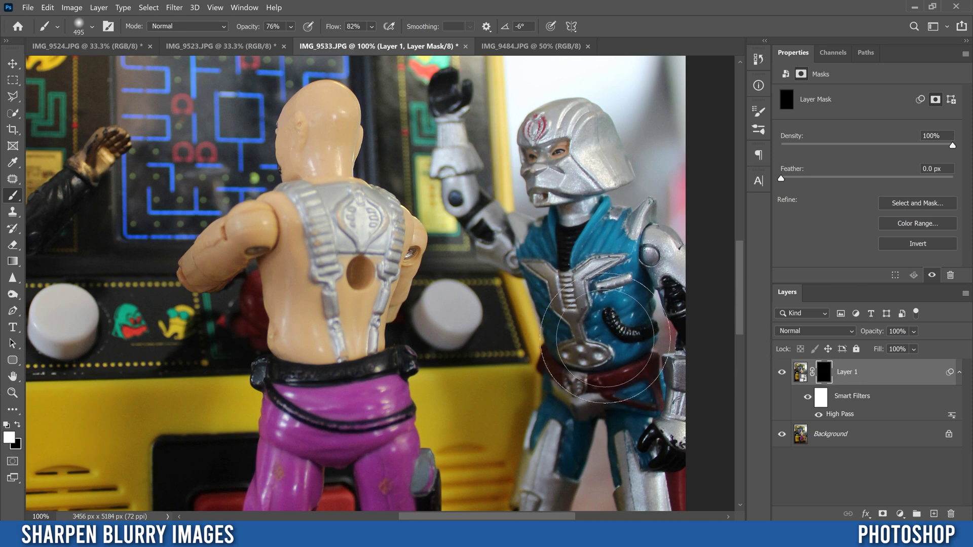
pyautogui.moveTo(573, 288)
pyautogui.mouseDown()
pyautogui.moveTo(499, 266)
pyautogui.moveTo(578, 241)
pyautogui.moveTo(545, 325)
pyautogui.moveTo(620, 355)
pyautogui.moveTo(558, 273)
pyautogui.moveTo(550, 142)
pyautogui.moveTo(609, 267)
pyautogui.moveTo(695, 315)
pyautogui.moveTo(699, 423)
pyautogui.mouseUp()
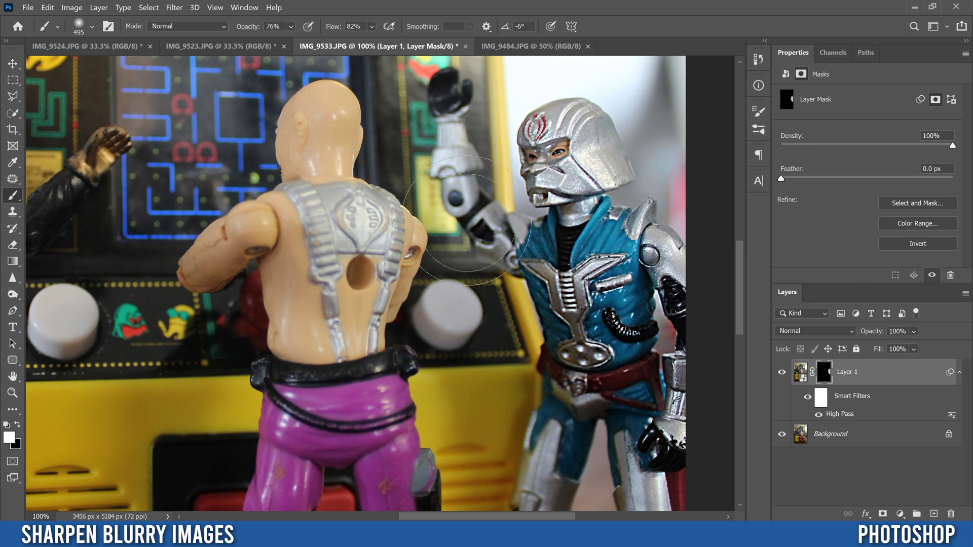
pyautogui.moveTo(277, 262)
pyautogui.mouseDown()
pyautogui.moveTo(311, 184)
pyautogui.moveTo(351, 223)
pyautogui.moveTo(356, 143)
pyautogui.moveTo(331, 124)
pyautogui.moveTo(276, 134)
pyautogui.moveTo(298, 170)
pyautogui.moveTo(214, 259)
pyautogui.moveTo(253, 278)
pyautogui.moveTo(391, 447)
pyautogui.moveTo(434, 449)
pyautogui.moveTo(246, 392)
pyautogui.moveTo(422, 424)
pyautogui.moveTo(535, 392)
pyautogui.moveTo(529, 435)
pyautogui.moveTo(414, 325)
pyautogui.moveTo(438, 294)
pyautogui.moveTo(336, 175)
pyautogui.moveTo(210, 195)
pyautogui.moveTo(277, 152)
pyautogui.moveTo(413, 156)
pyautogui.moveTo(375, 233)
pyautogui.mouseUp()
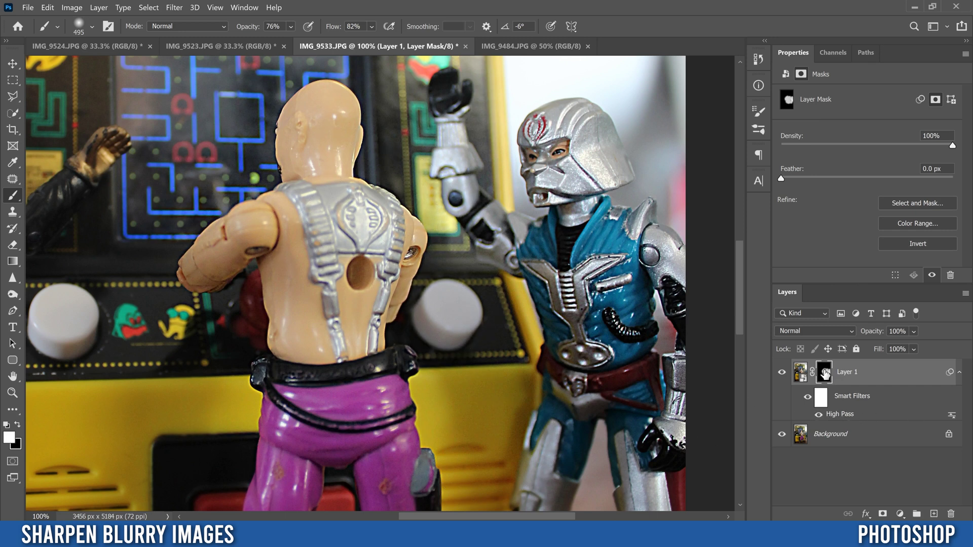
# Lower the brush opacity to 28% and paint the mask over the arcade machine's controls and screen behind the figures.
pyautogui.click(291, 27)
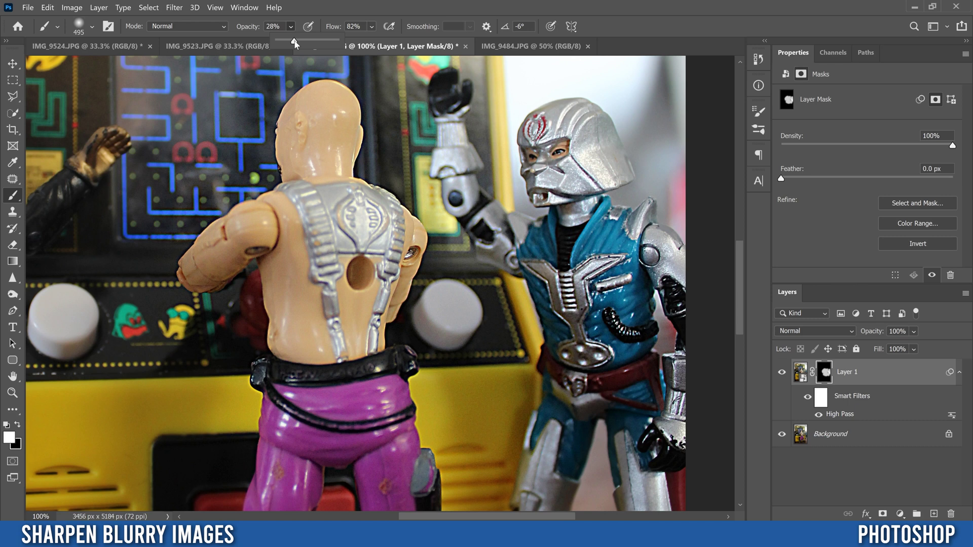
pyautogui.click(117, 284)
pyautogui.moveTo(97, 293)
pyautogui.mouseDown()
pyautogui.moveTo(152, 228)
pyautogui.moveTo(126, 243)
pyautogui.moveTo(163, 244)
pyautogui.moveTo(167, 314)
pyautogui.mouseUp()
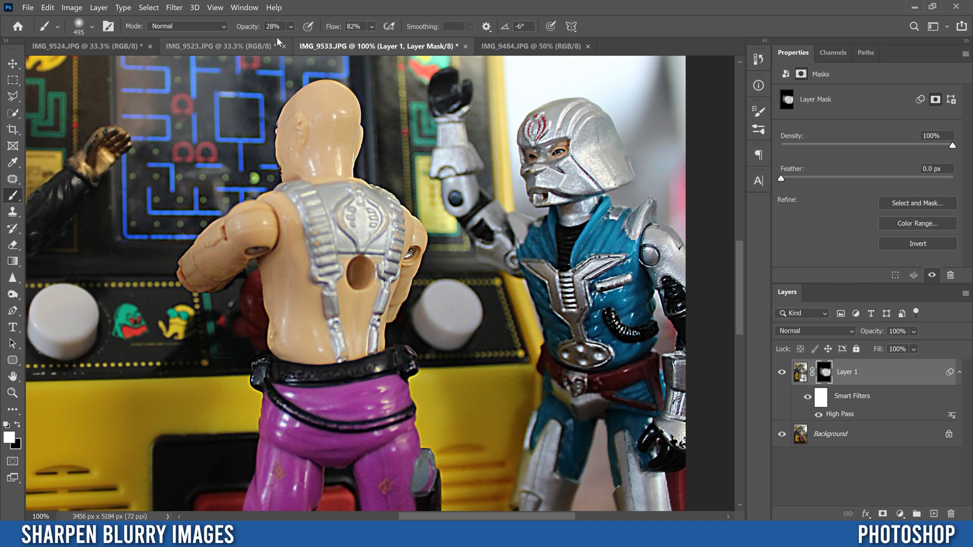
pyautogui.moveTo(291, 160)
pyautogui.mouseDown()
pyautogui.moveTo(258, 378)
pyautogui.moveTo(195, 383)
pyautogui.moveTo(136, 240)
pyautogui.moveTo(168, 125)
pyautogui.moveTo(152, 202)
pyautogui.moveTo(236, 361)
pyautogui.moveTo(119, 154)
pyautogui.mouseUp()
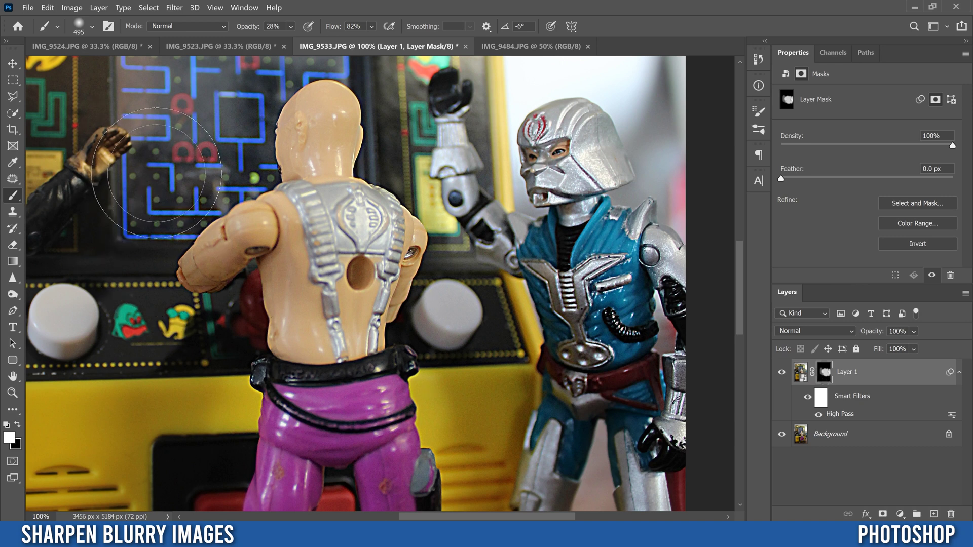
pyautogui.moveTo(118, 383)
pyautogui.mouseDown()
pyautogui.moveTo(101, 203)
pyautogui.moveTo(127, 264)
pyautogui.moveTo(121, 243)
pyautogui.moveTo(182, 281)
pyautogui.mouseUp()
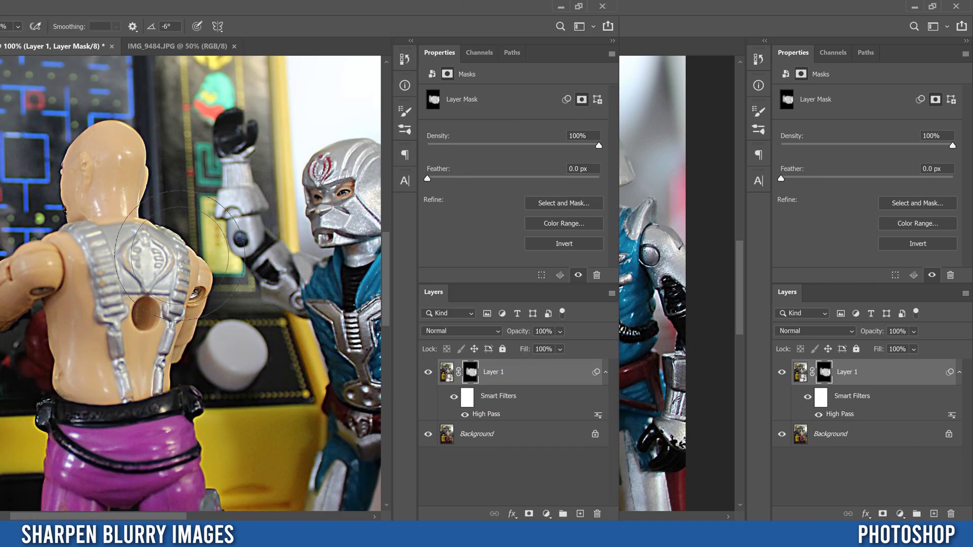
# Raise the brush's opacity and flow to 100% for revealing full sharpness.
pyautogui.hotkey('ctrl', '-')
pyautogui.hotkey('ctrl', '-')
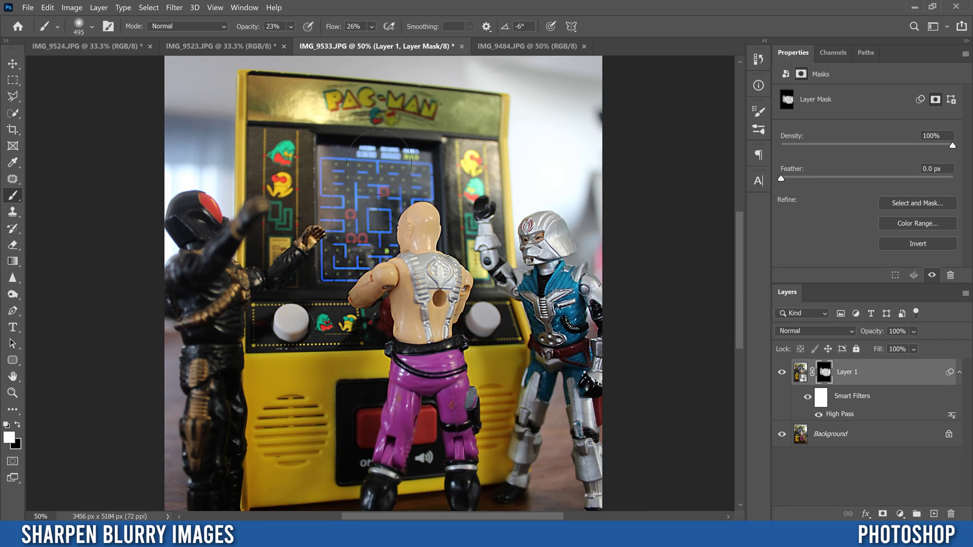
pyautogui.click(291, 26)
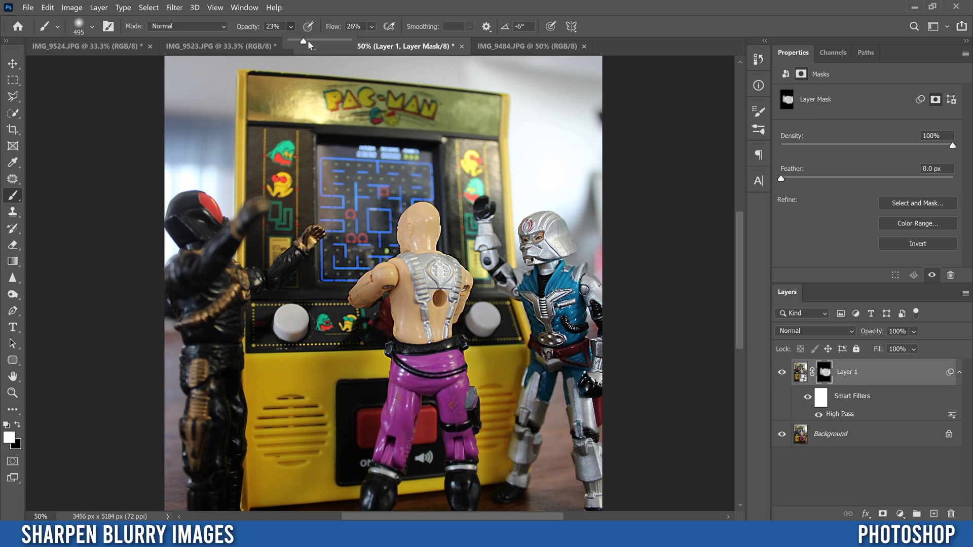
pyautogui.moveTo(304, 43); pyautogui.dragTo(457, 39)
pyautogui.click(372, 26)
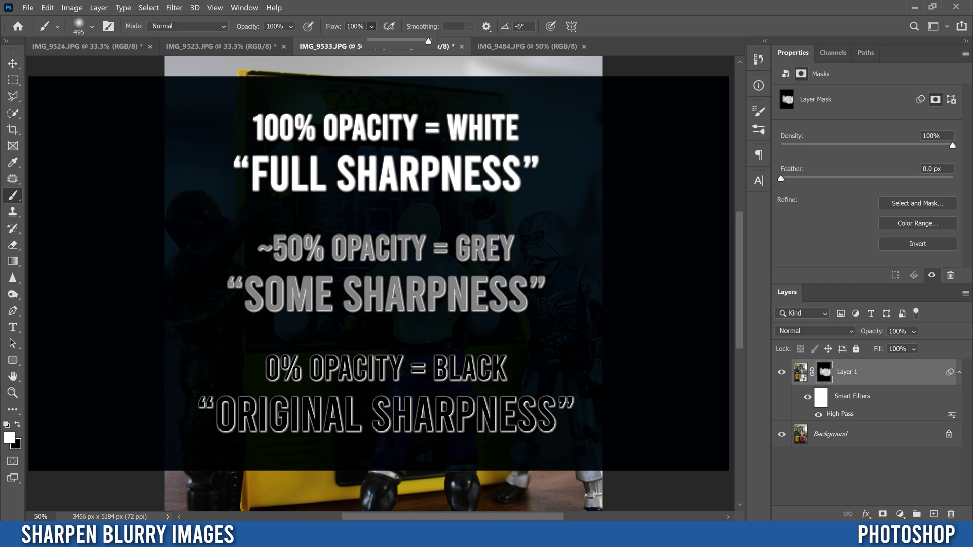
# Reduce the brush to 17% opacity and 23% flow for subtle painting on the mask.
pyautogui.click(292, 28)
pyautogui.moveTo(331, 44); pyautogui.dragTo(297, 44)
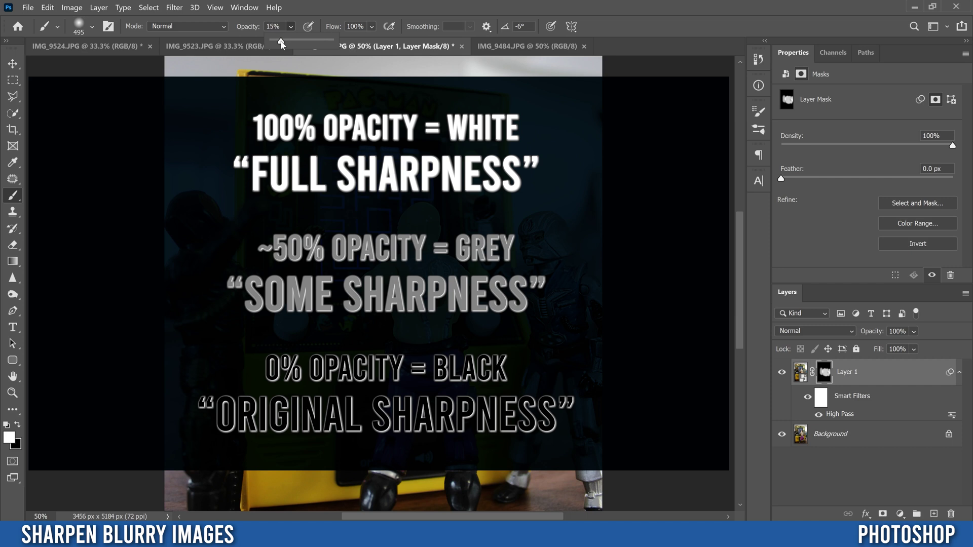
pyautogui.click(372, 27)
pyautogui.moveTo(408, 42); pyautogui.dragTo(374, 44)
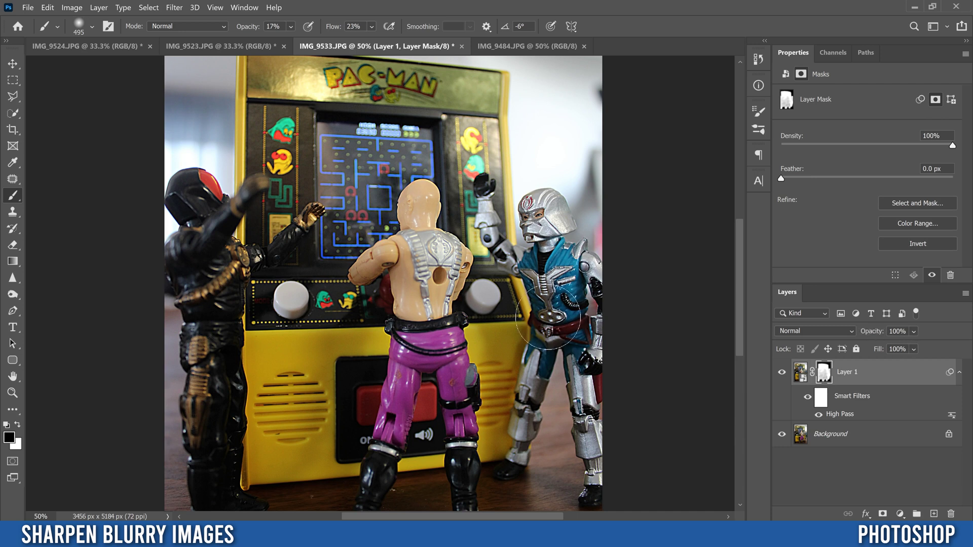
# Preview weaker sharpening by lowering Layer 1's opacity to 0%, and bring it back up to 100%.
pyautogui.click(914, 349)
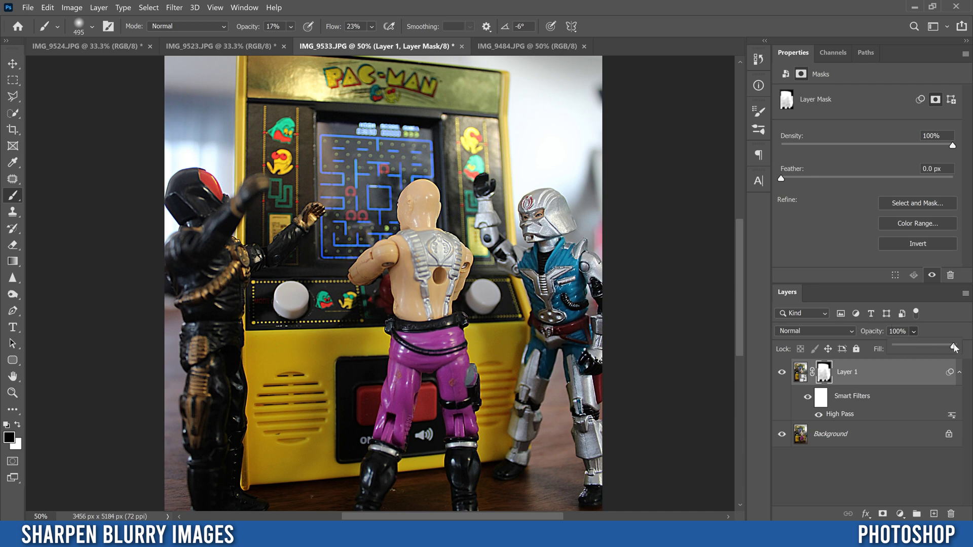
pyautogui.moveTo(923, 347); pyautogui.dragTo(853, 346)
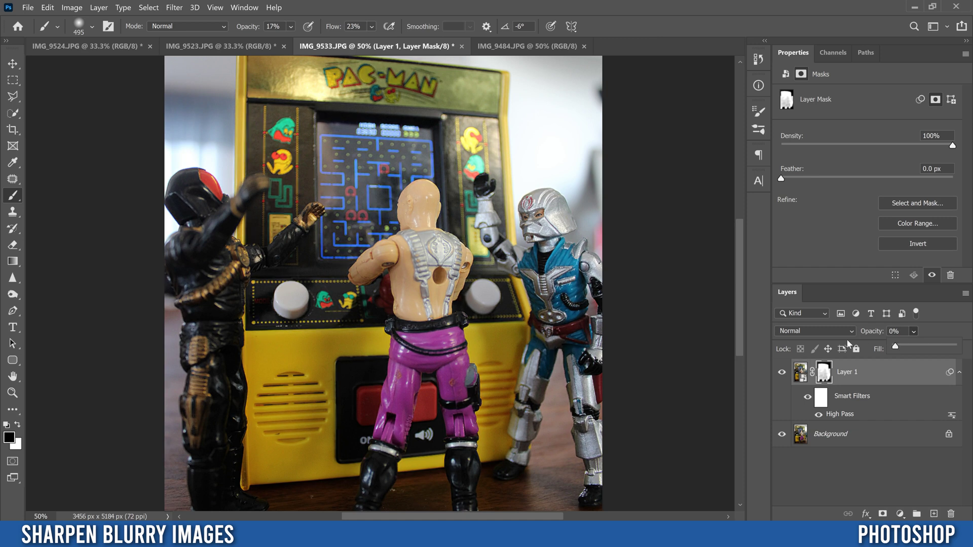
pyautogui.moveTo(896, 348); pyautogui.dragTo(952, 350)
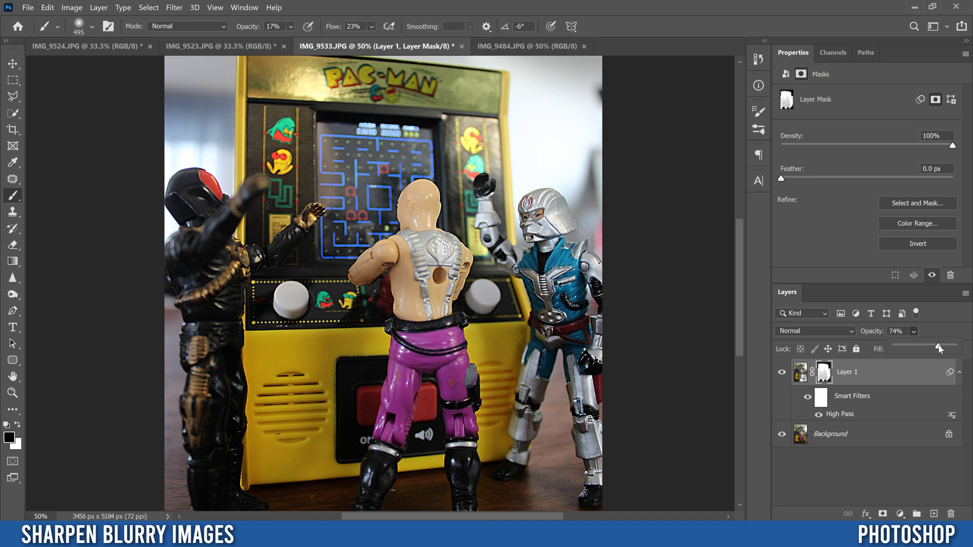
pyautogui.moveTo(939, 348); pyautogui.dragTo(970, 346)
# Reopen Layer 1's High Pass smart filter and set its radius to 6.6 pixels.
pyautogui.doubleClick(839, 415)
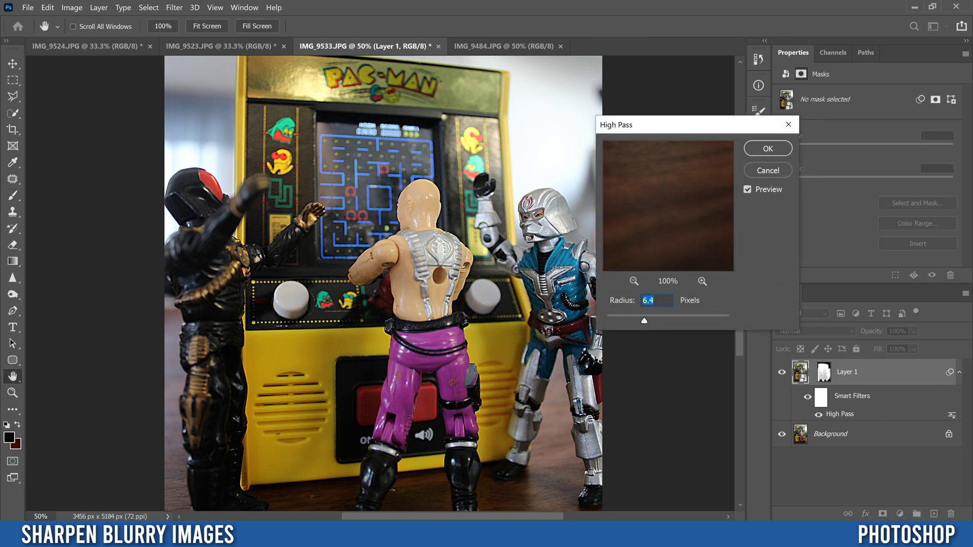
pyautogui.moveTo(644, 321)
pyautogui.mouseDown()
pyautogui.moveTo(660, 320)
pyautogui.moveTo(629, 322)
pyautogui.moveTo(647, 323)
pyautogui.mouseUp()
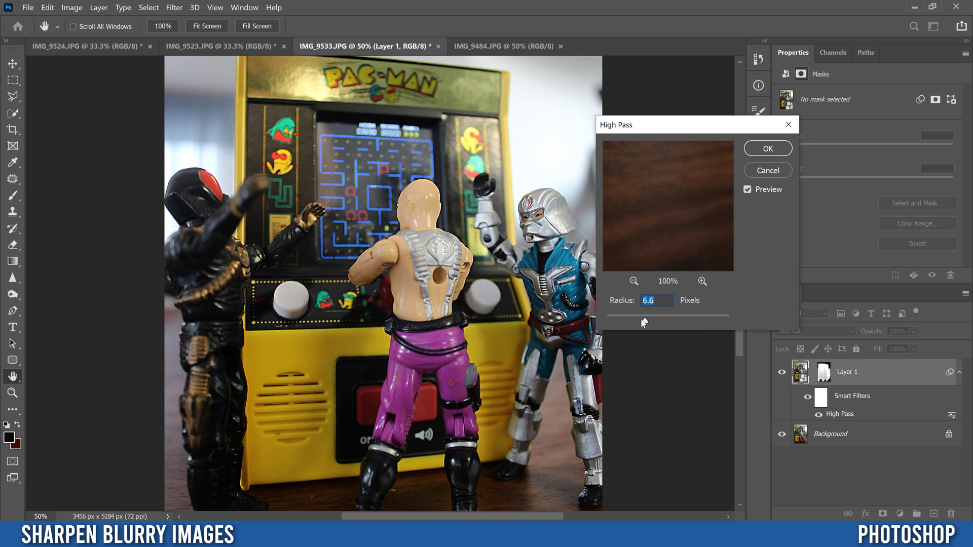
pyautogui.click(767, 149)
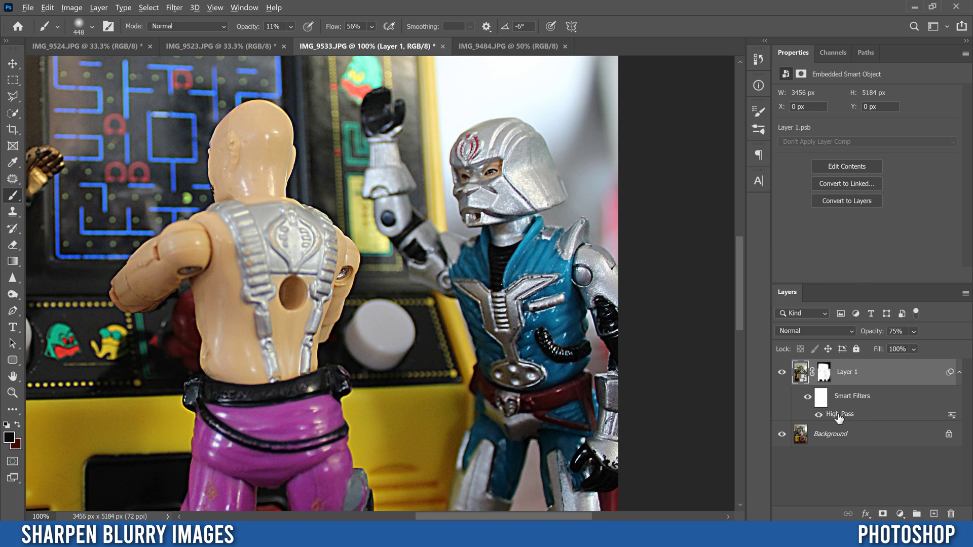
# Duplicate the High Pass smart filter on Layer 1 and set the upper one's radius to 1.9 pixels.
pyautogui.moveTo(838, 417); pyautogui.dragTo(856, 412)
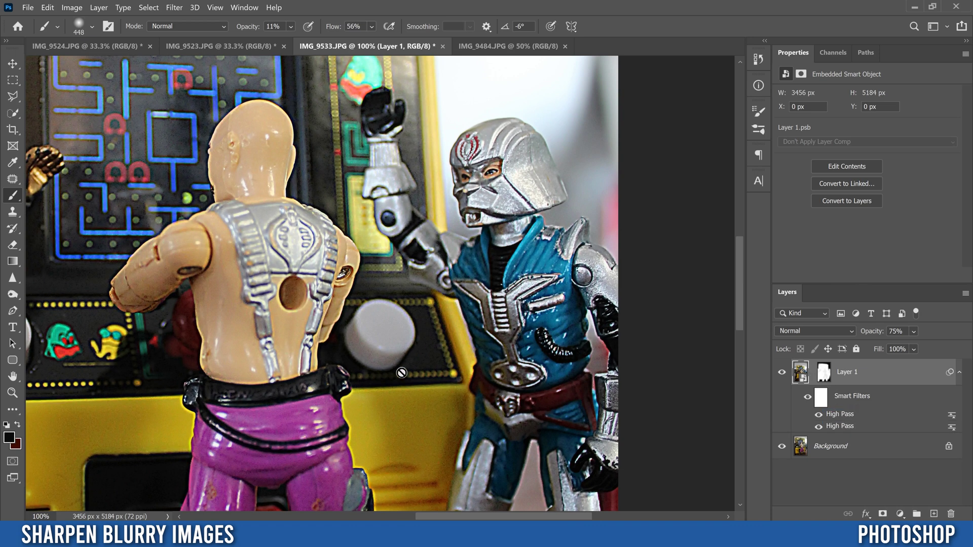
pyautogui.doubleClick(840, 415)
pyautogui.moveTo(648, 320); pyautogui.dragTo(619, 320)
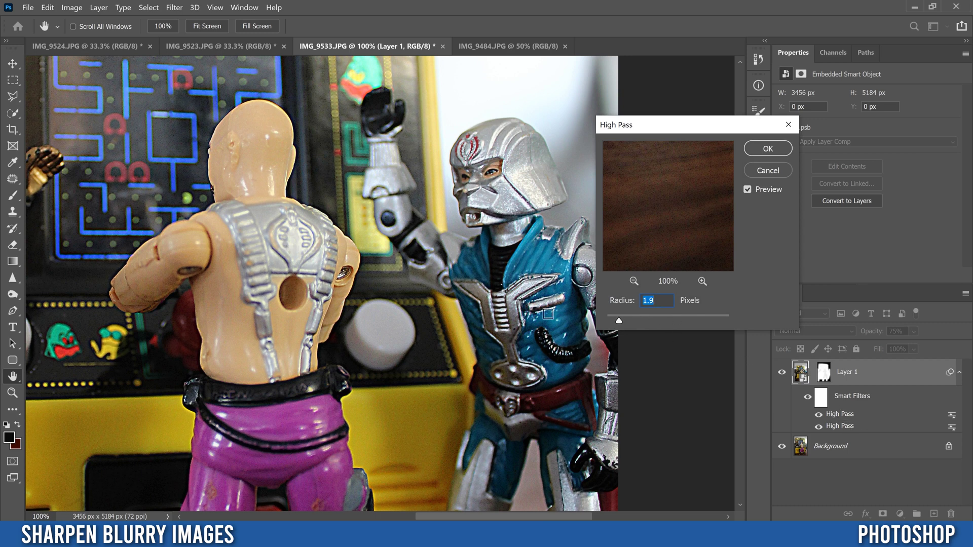
pyautogui.click(767, 149)
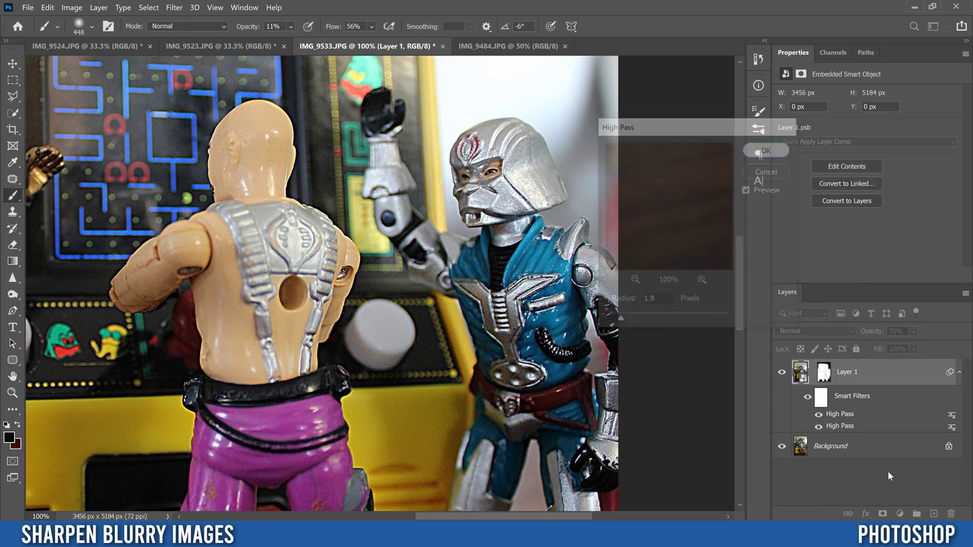
# Hide the upper High Pass filter and add an Unsharp Mask smart filter to Layer 1.
pyautogui.click(818, 414)
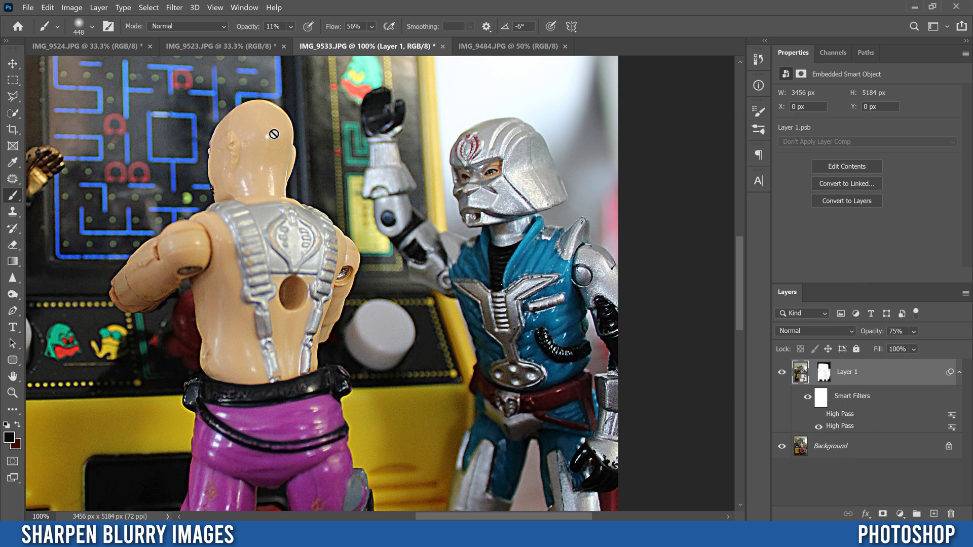
pyautogui.click(170, 7)
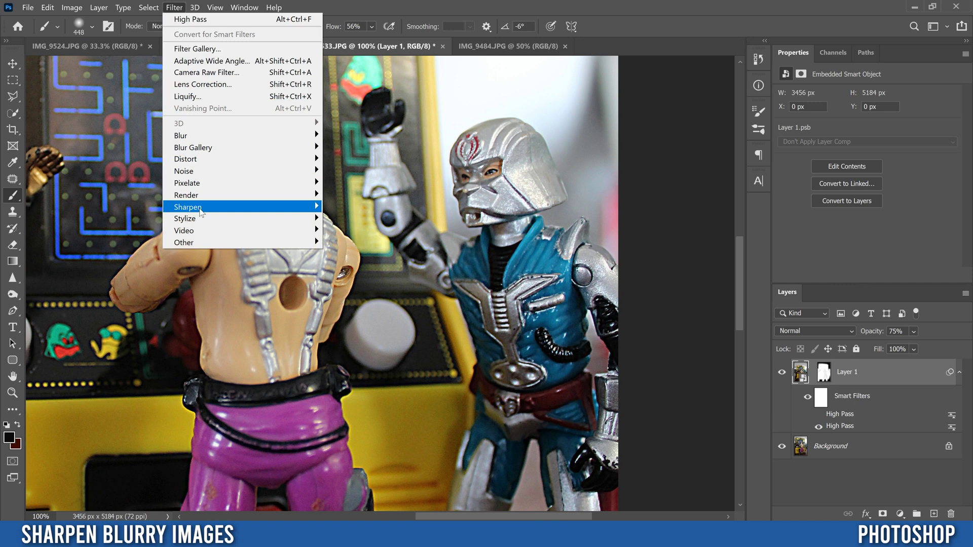
pyautogui.moveTo(203, 209)
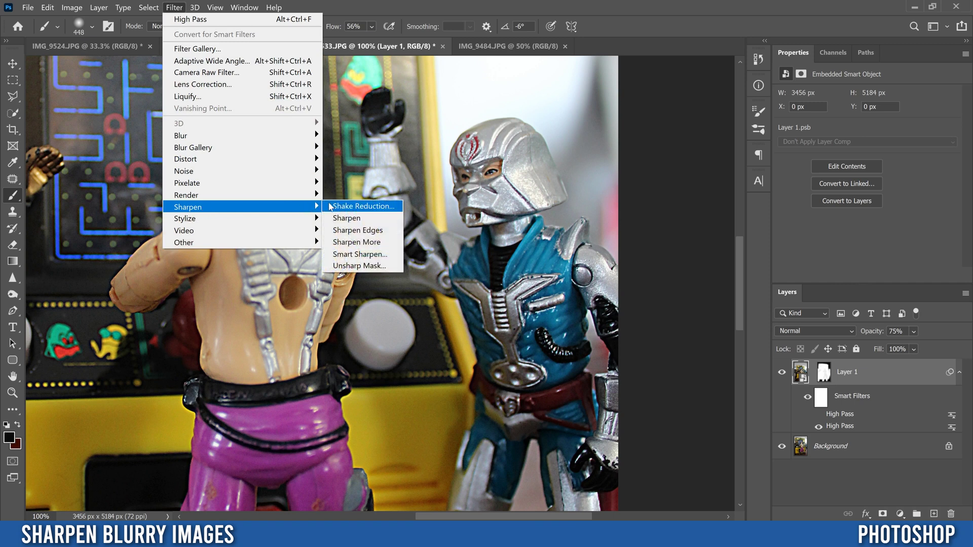
pyautogui.click(360, 266)
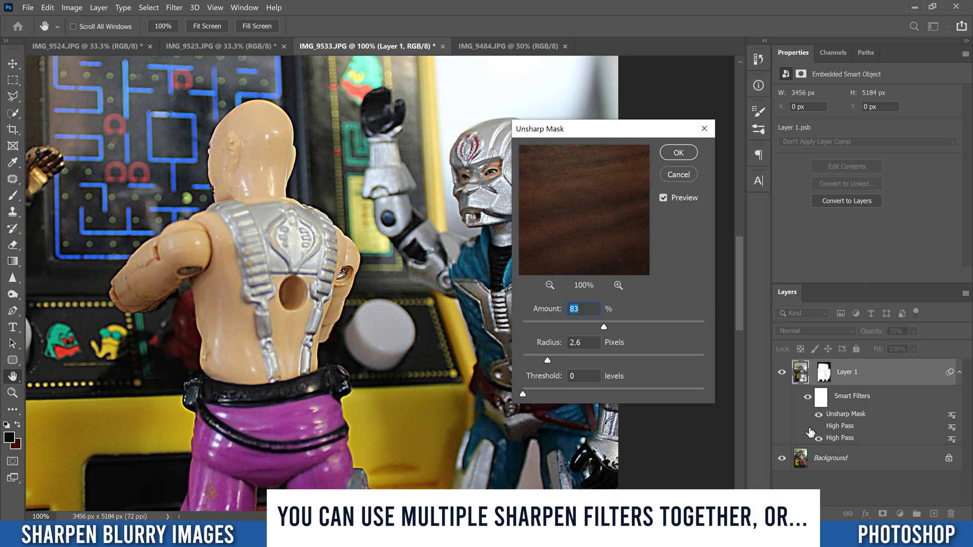
# Test the Unsharp Mask at 146% amount and 78.6 px radius, and apply it at 46% amount and 2.4 px radius.
pyautogui.moveTo(547, 360); pyautogui.dragTo(632, 361)
pyautogui.moveTo(605, 328); pyautogui.dragTo(644, 328)
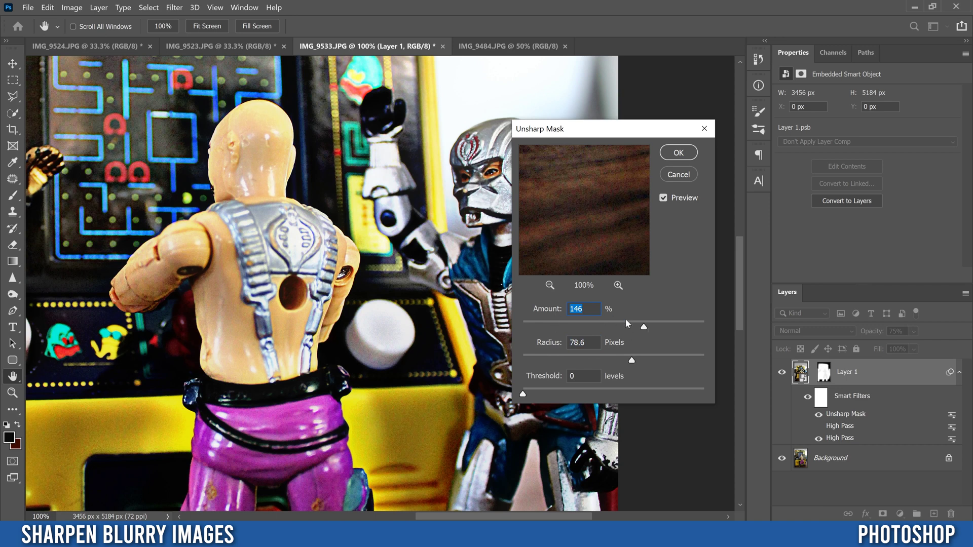
pyautogui.moveTo(642, 330); pyautogui.dragTo(567, 328)
pyautogui.moveTo(607, 364); pyautogui.dragTo(547, 363)
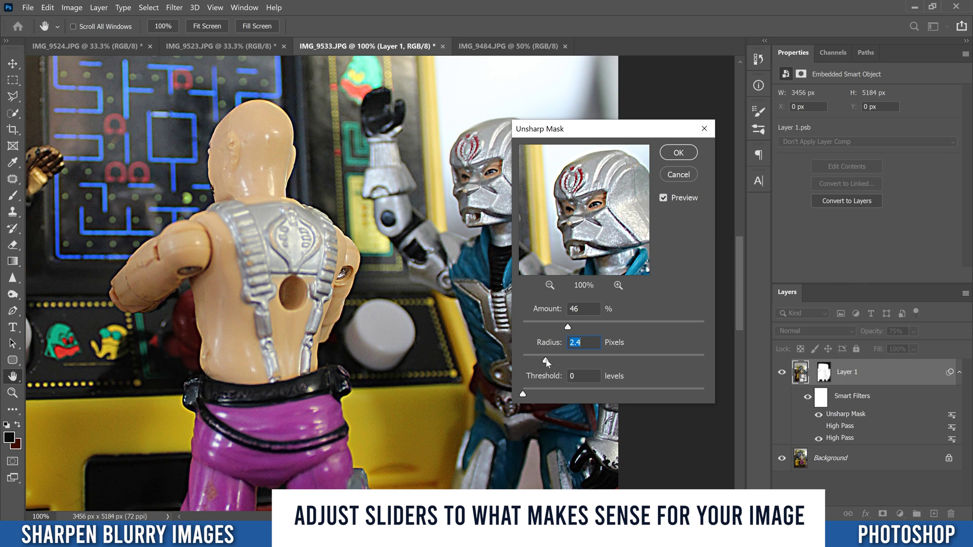
pyautogui.click(677, 153)
pyautogui.press('b')
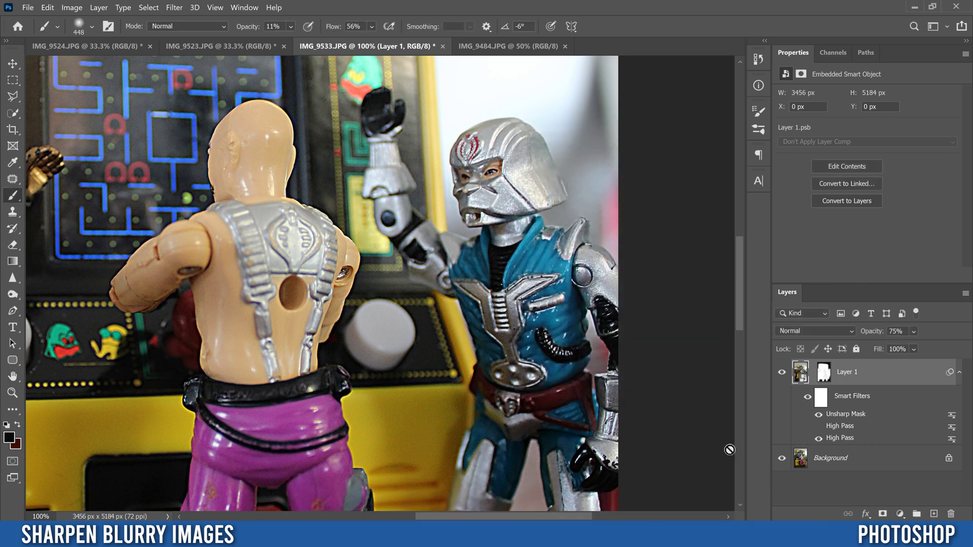
# Compare the helmeted figure up close with the Unsharp Mask filter hidden and shown, and review the whole picture.
pyautogui.hotkey('ctrl', '+')
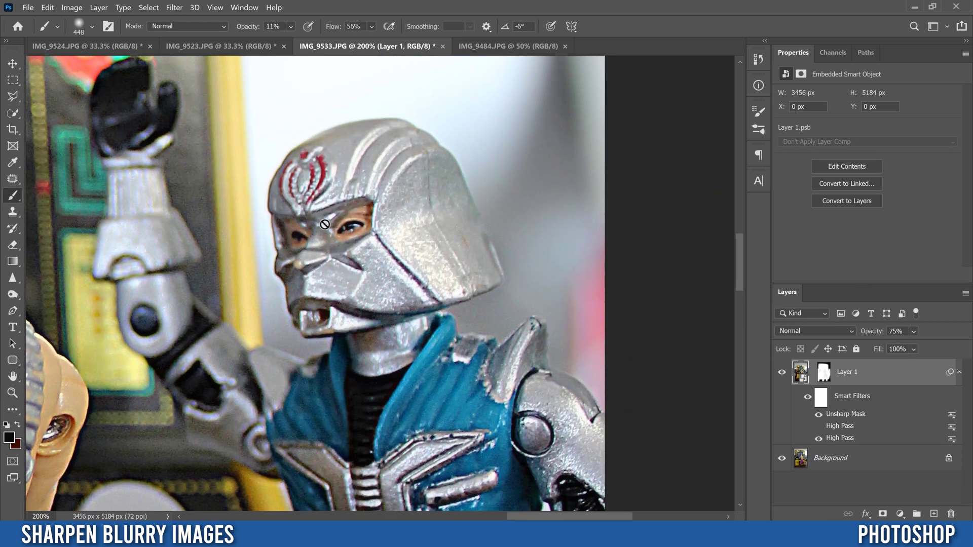
pyautogui.click(819, 416)
pyautogui.click(819, 415)
pyautogui.moveTo(616, 375); pyautogui.dragTo(712, 375)
pyautogui.scroll(-2, 713, 376)
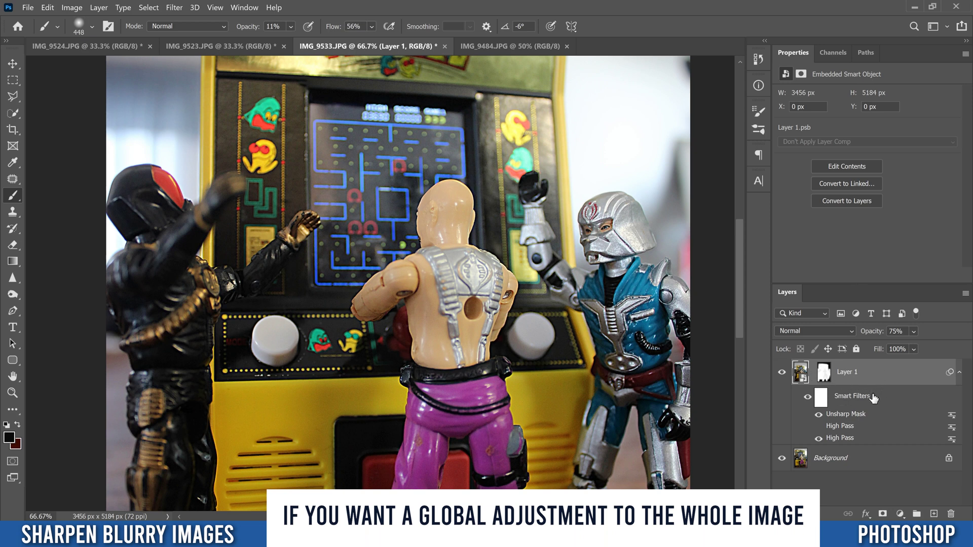
# Duplicate Layer 1 and the Background together and merge the two copies into a single layer.
pyautogui.click(872, 460)
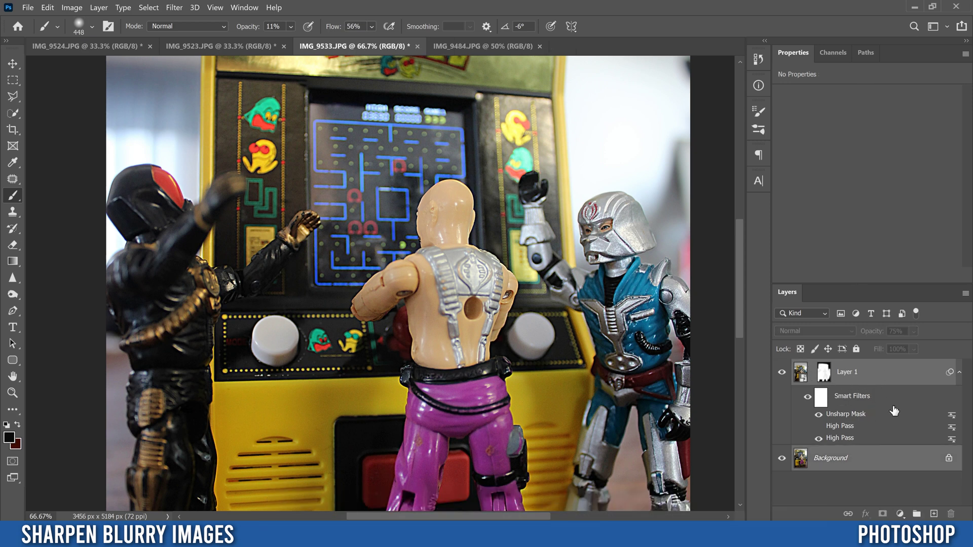
pyautogui.hotkey('ctrl', 'j')
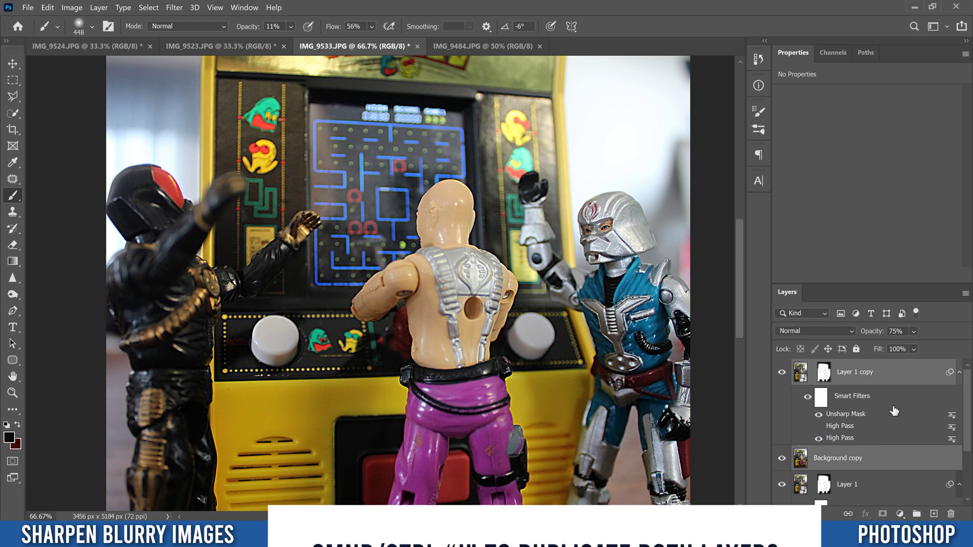
pyautogui.hotkey('ctrl', 'e')
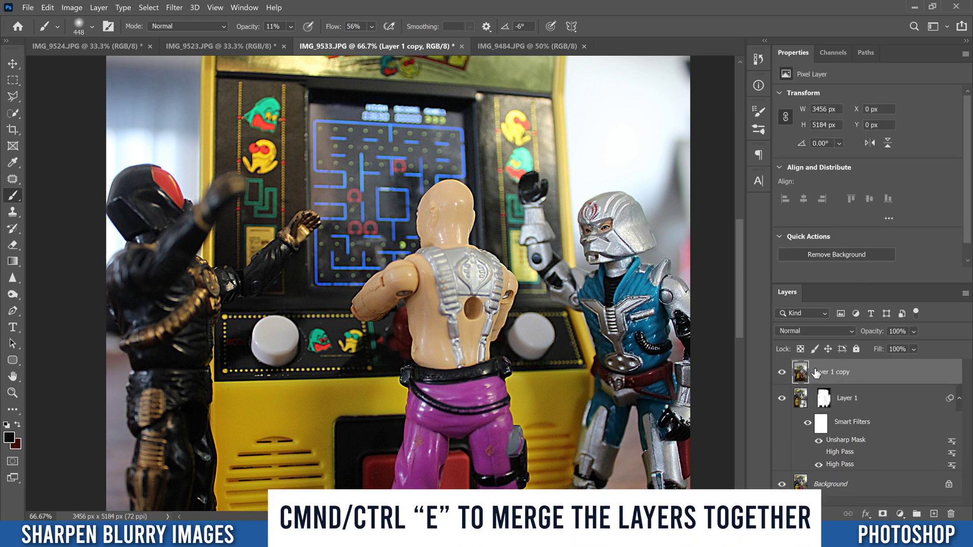
# Convert Layer 1 copy to a smart object and open the Camera Raw Filter on it.
pyautogui.rightClick(892, 375)
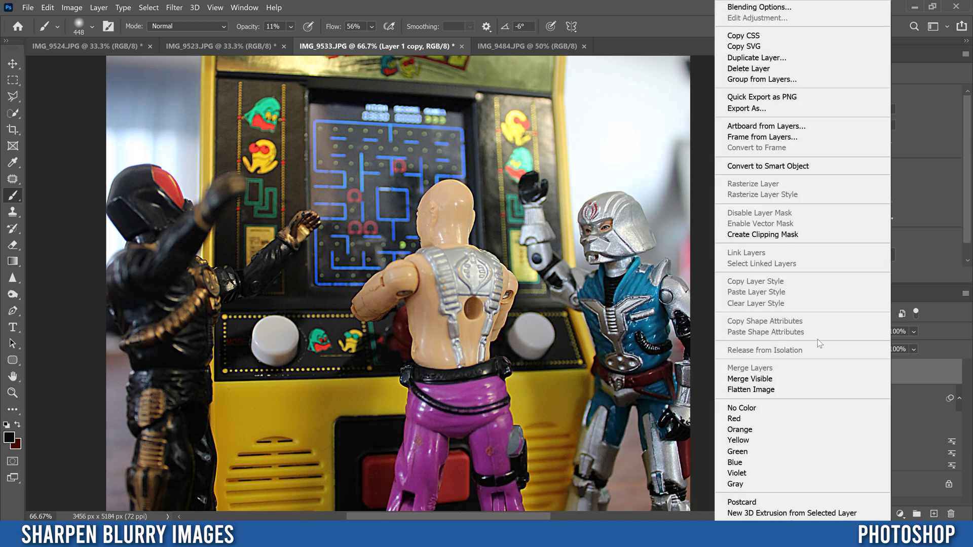
pyautogui.click(794, 168)
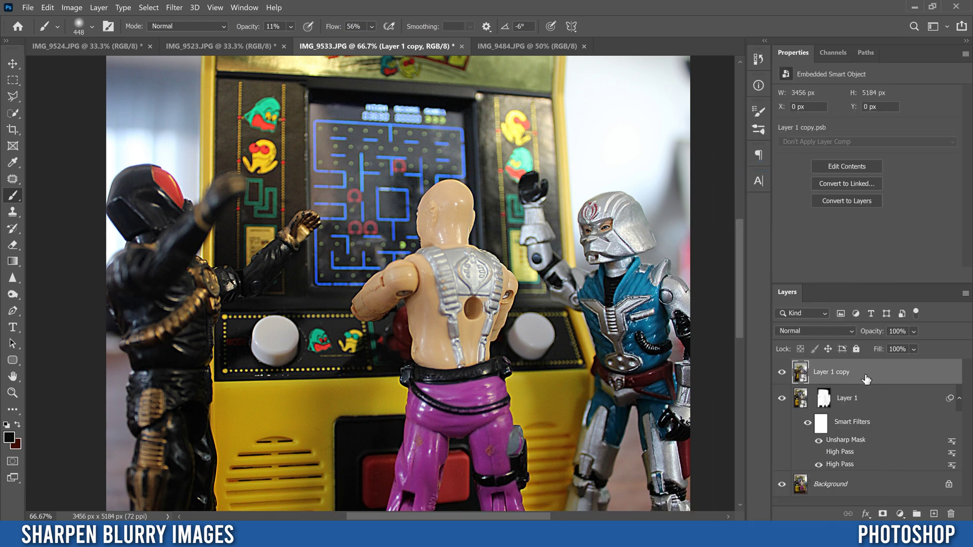
pyautogui.click(175, 8)
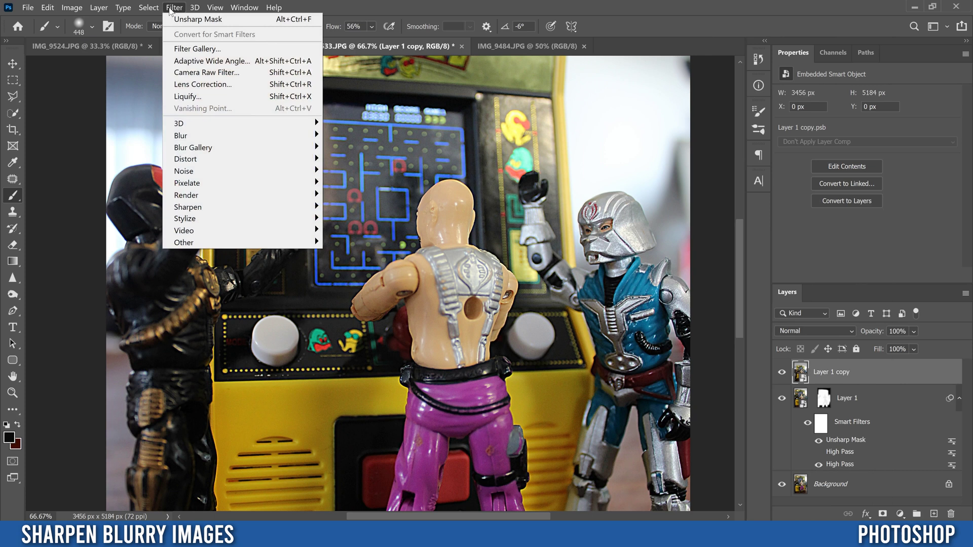
pyautogui.click(202, 74)
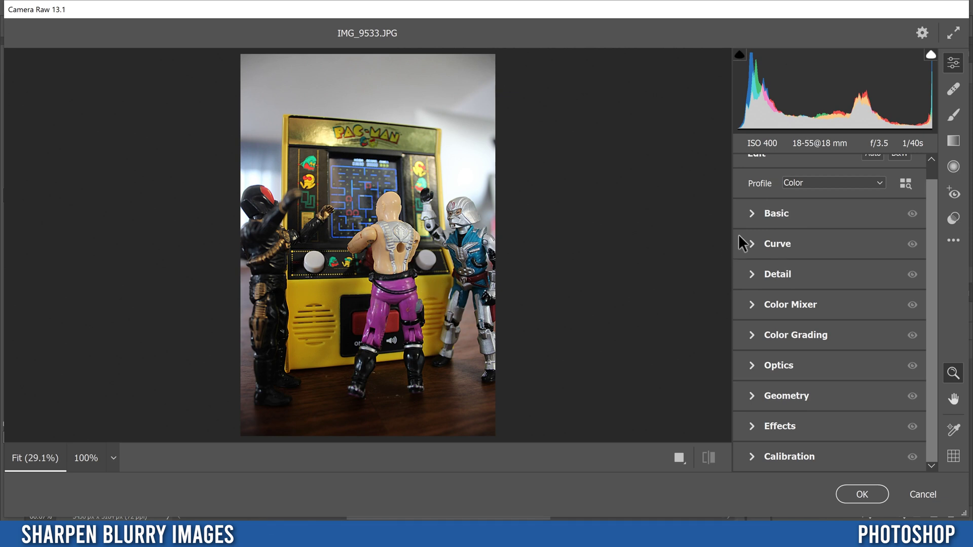
# Test the Basic Texture adjustment up to +100 on the figures at 100% magnification, and set it to +17.
pyautogui.click(755, 216)
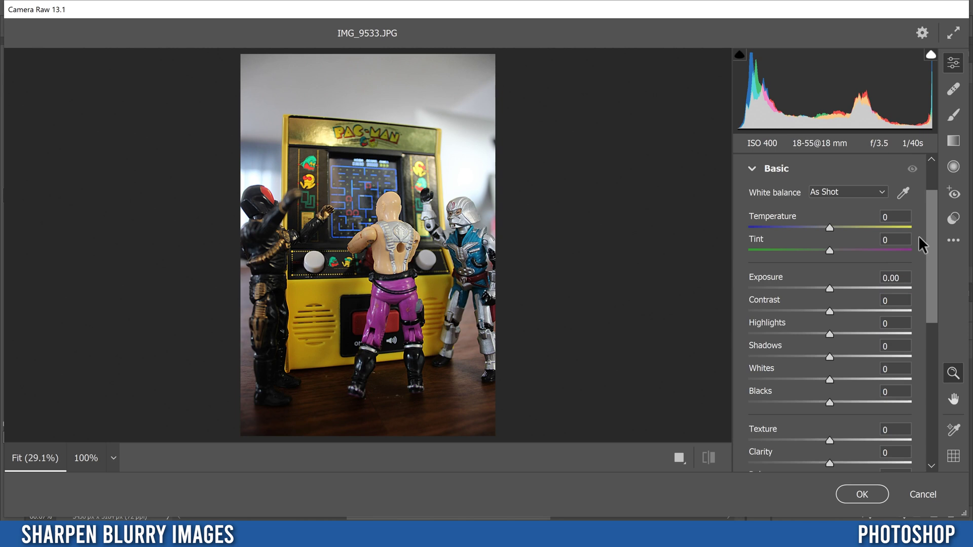
pyautogui.scroll(-1, 922, 238)
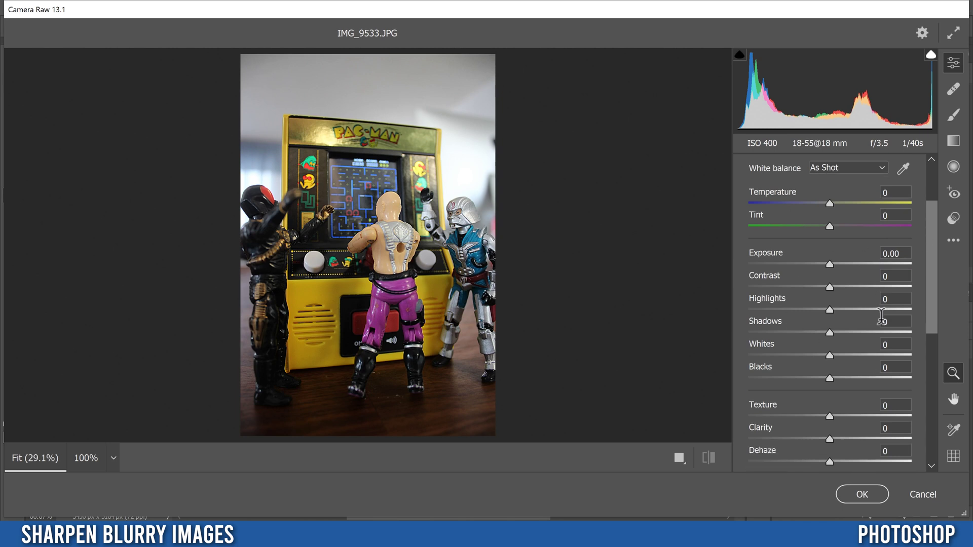
pyautogui.moveTo(933, 232); pyautogui.dragTo(923, 289)
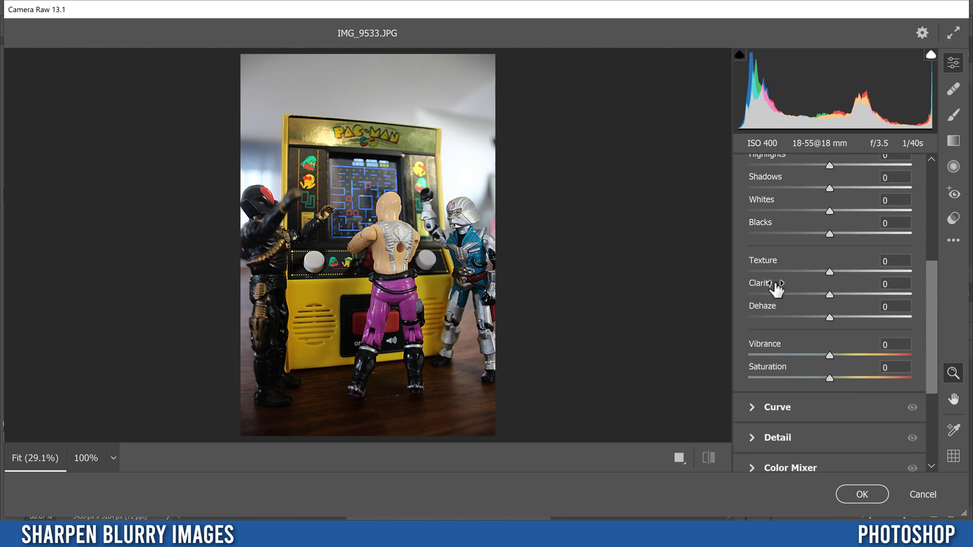
pyautogui.click(832, 273)
pyautogui.moveTo(833, 272); pyautogui.dragTo(908, 276)
pyautogui.click(115, 458)
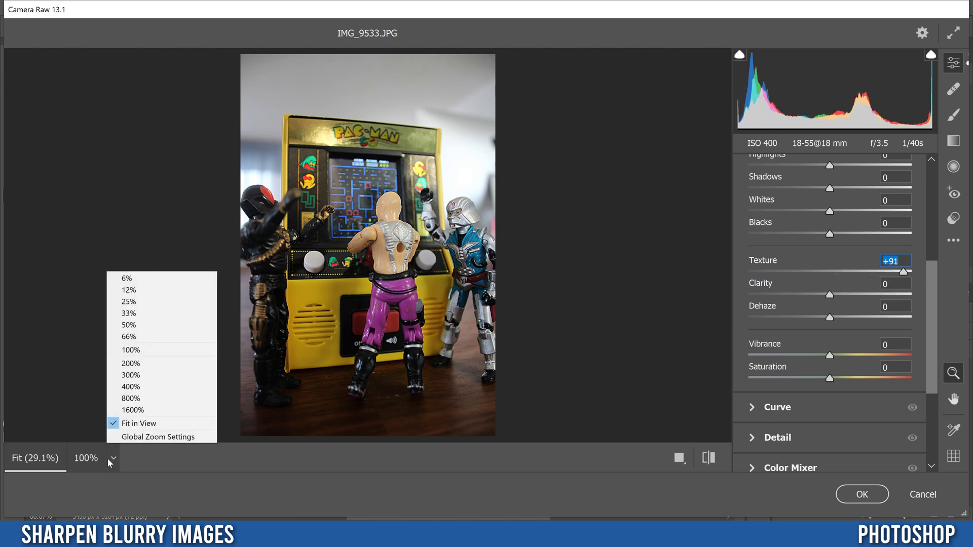
pyautogui.click(131, 350)
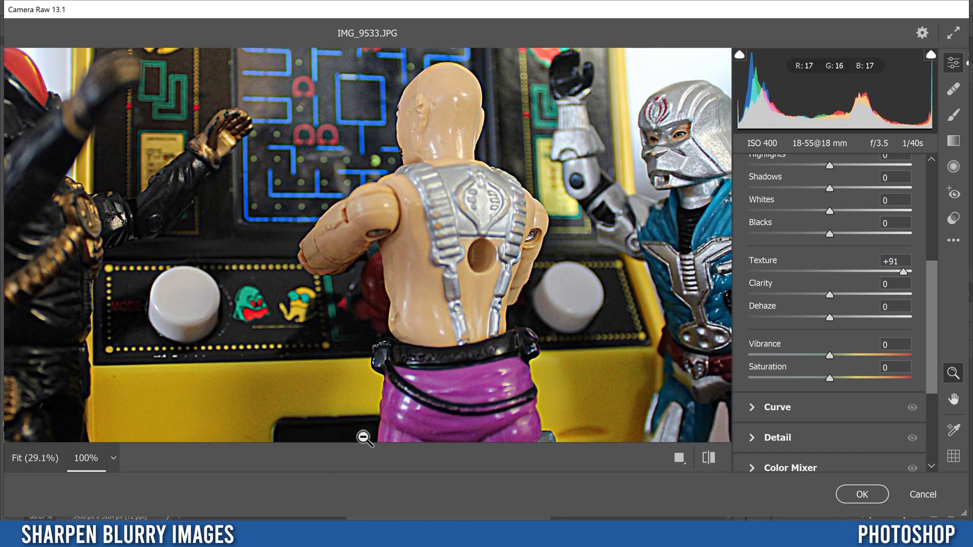
pyautogui.click(954, 399)
pyautogui.moveTo(651, 251); pyautogui.dragTo(516, 310)
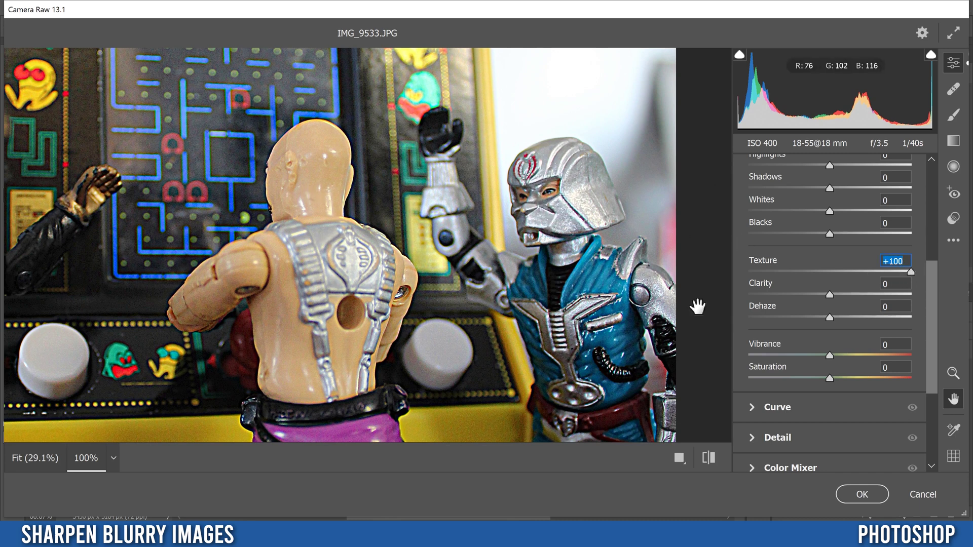
pyautogui.moveTo(908, 270); pyautogui.dragTo(841, 270)
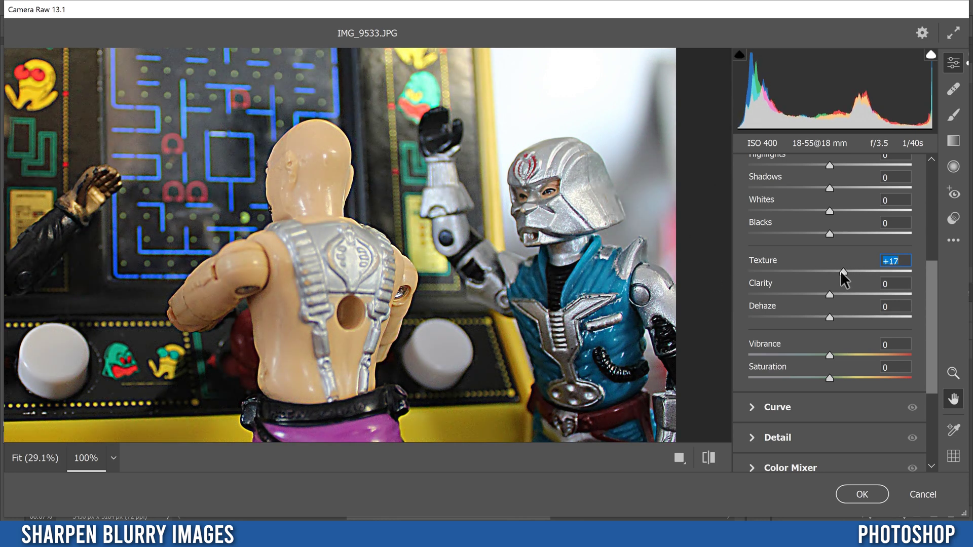
# Set Clarity to +12, Dehaze to +15 and Vibrance to +9.
pyautogui.click(830, 293)
pyautogui.moveTo(830, 293); pyautogui.dragTo(842, 317)
pyautogui.moveTo(830, 356); pyautogui.dragTo(855, 354)
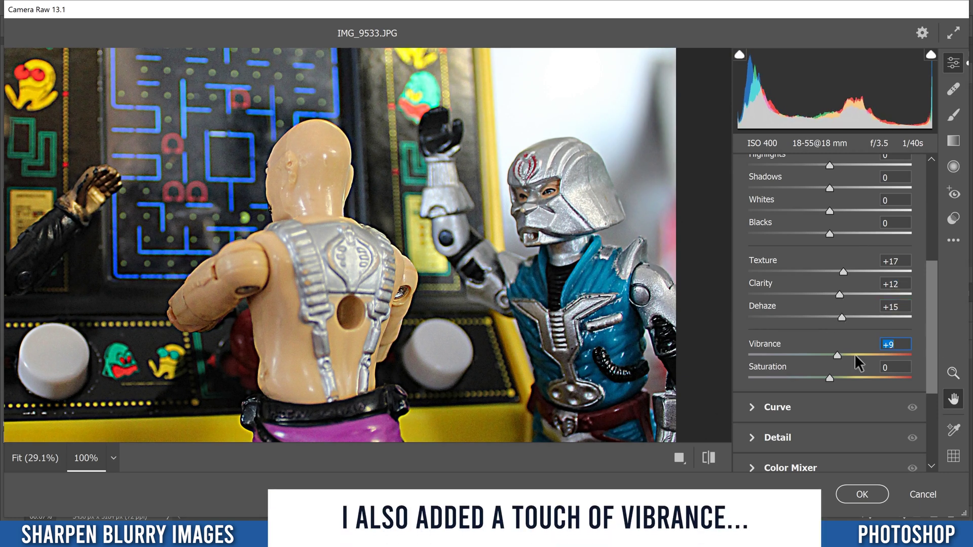
# Close the Basic adjustments and set Color Noise Reduction to 100 in the Detail adjustments.
pyautogui.moveTo(929, 339); pyautogui.dragTo(805, 219)
pyautogui.click(750, 228)
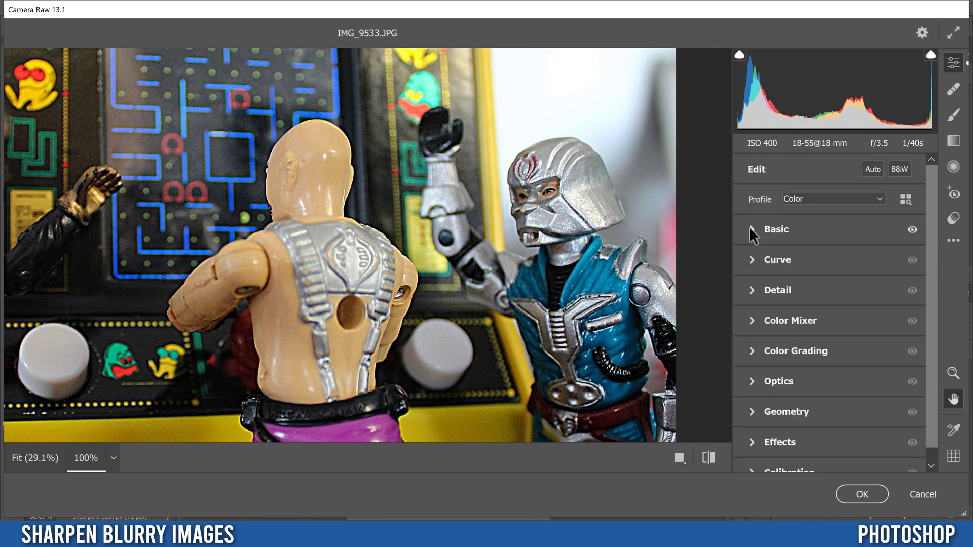
pyautogui.click(753, 291)
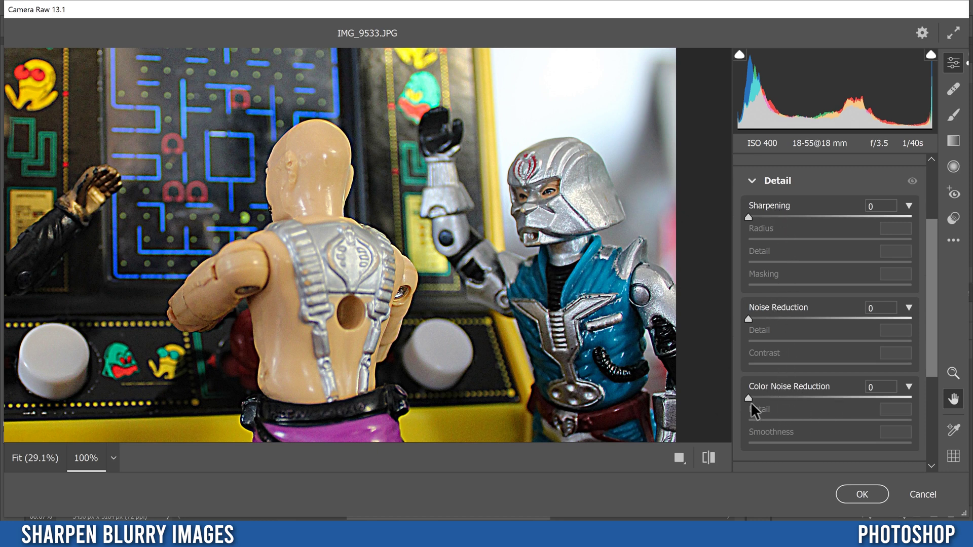
pyautogui.moveTo(750, 397); pyautogui.dragTo(813, 385)
pyautogui.moveTo(918, 390); pyautogui.dragTo(846, 389)
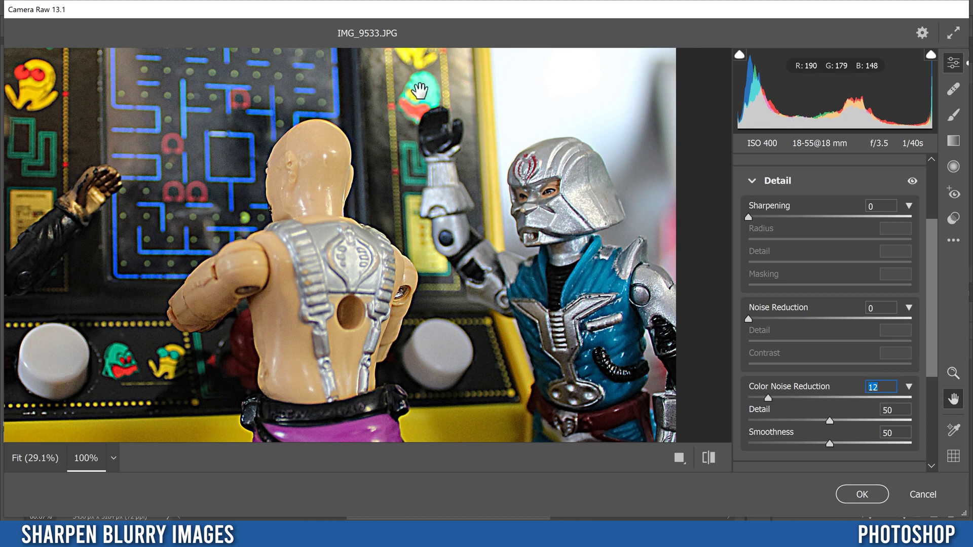
pyautogui.moveTo(769, 399); pyautogui.dragTo(812, 398)
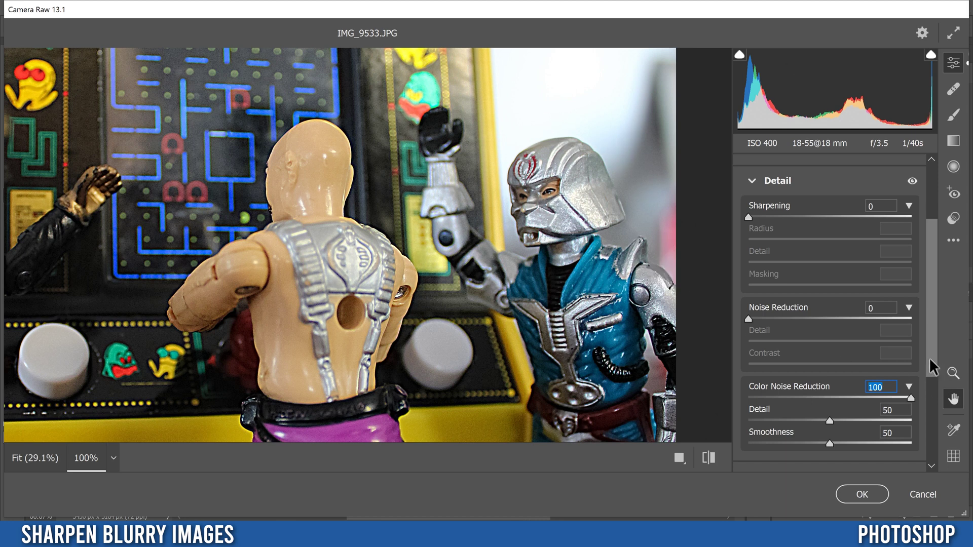
# Test Sharpening at up to 150, check it in the grayscale preview, and set it to 39.
pyautogui.scroll(2, 930, 355)
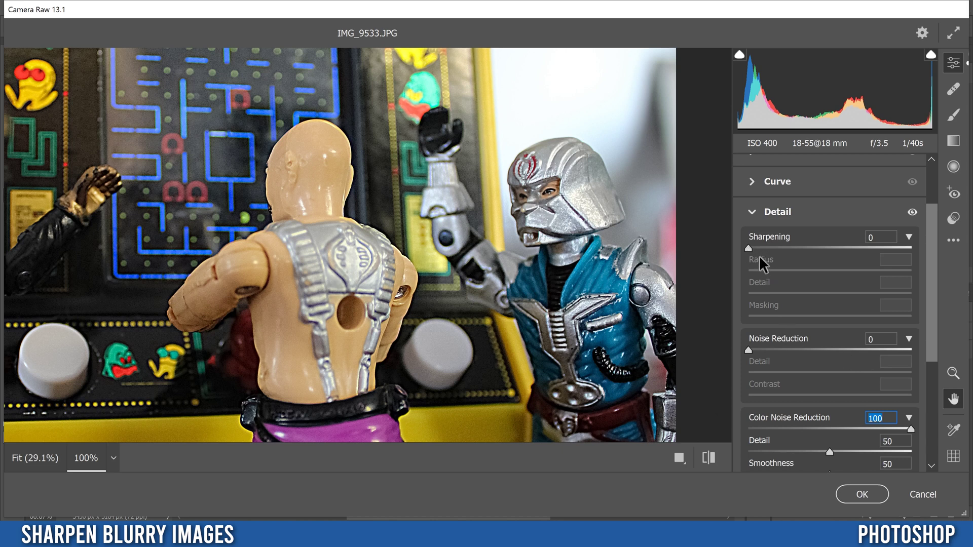
pyautogui.moveTo(748, 248); pyautogui.dragTo(864, 253)
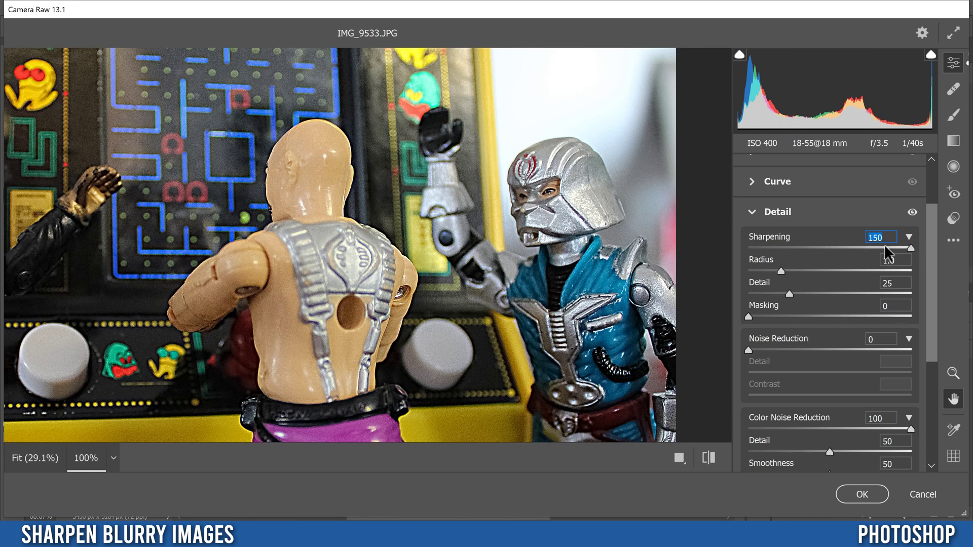
pyautogui.moveTo(749, 246); pyautogui.dragTo(814, 250)
pyautogui.press('alt')
pyautogui.press('alt')
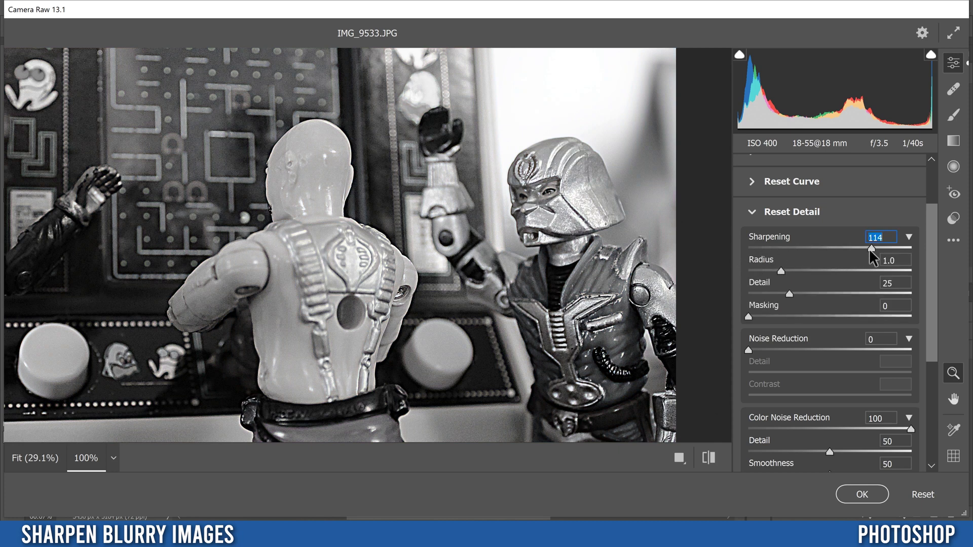
pyautogui.press('alt')
pyautogui.moveTo(911, 248); pyautogui.dragTo(780, 269)
# Set the sharpening Radius to 0.7 and, after testing Detail at 100, set Detail to 10, judging both in the grayscale preview.
pyautogui.press('alt')
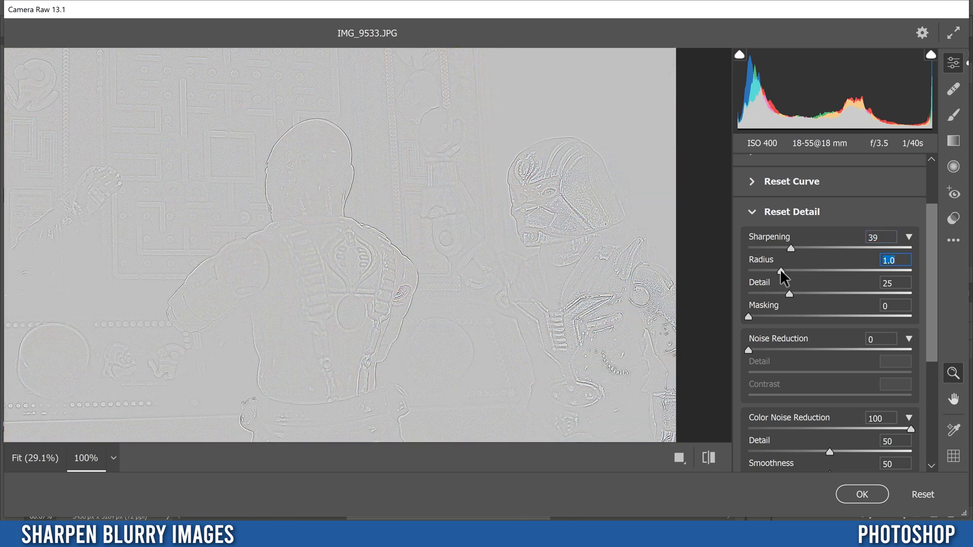
pyautogui.moveTo(780, 271); pyautogui.dragTo(755, 269)
pyautogui.moveTo(750, 273); pyautogui.dragTo(774, 269)
pyautogui.moveTo(754, 272); pyautogui.dragTo(836, 294)
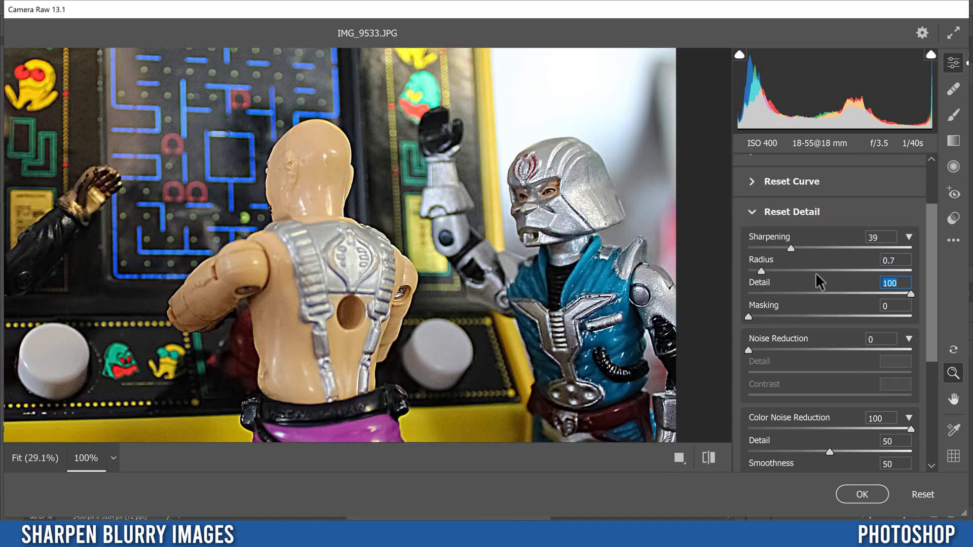
pyautogui.moveTo(910, 294); pyautogui.dragTo(888, 295)
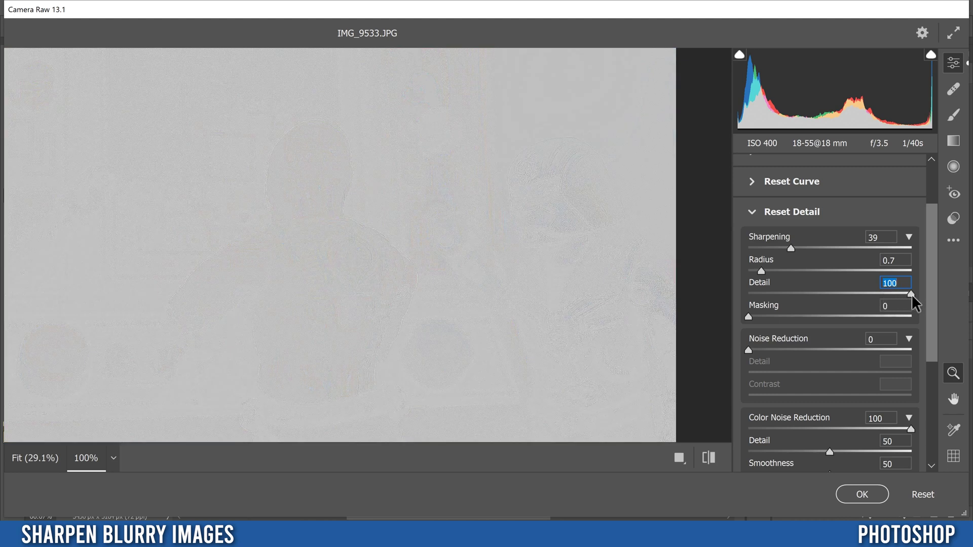
pyautogui.moveTo(911, 294); pyautogui.dragTo(762, 292)
pyautogui.moveTo(762, 292); pyautogui.dragTo(762, 292)
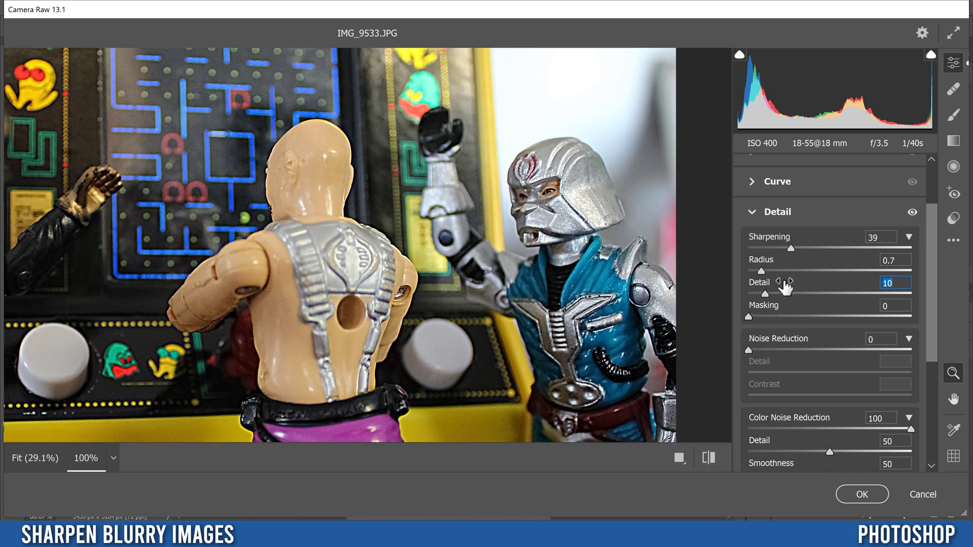
# Test sharpening Masking at 100 and the Sharpening amount at 140, and set Masking to 79 and Sharpening to 38.
pyautogui.press('h')
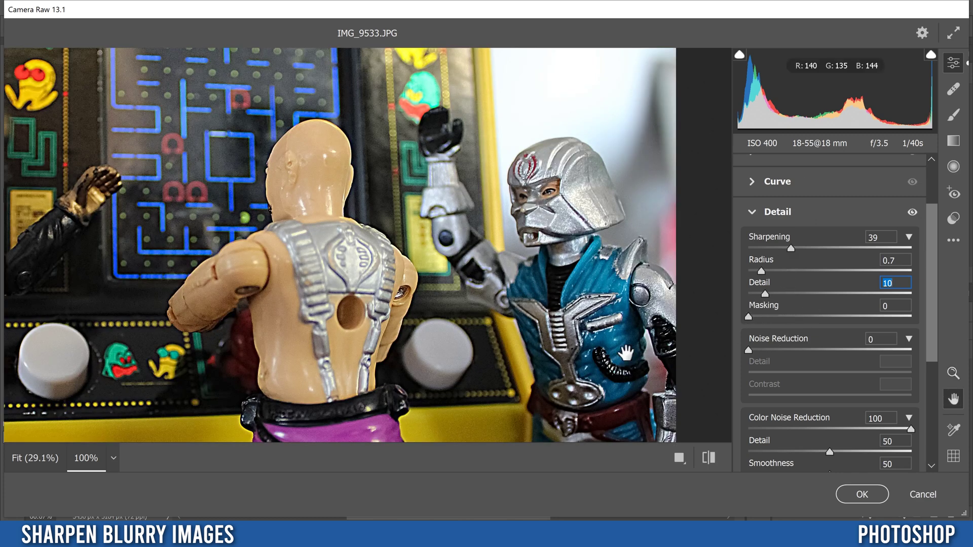
pyautogui.press('alt')
pyautogui.moveTo(750, 315); pyautogui.dragTo(910, 315)
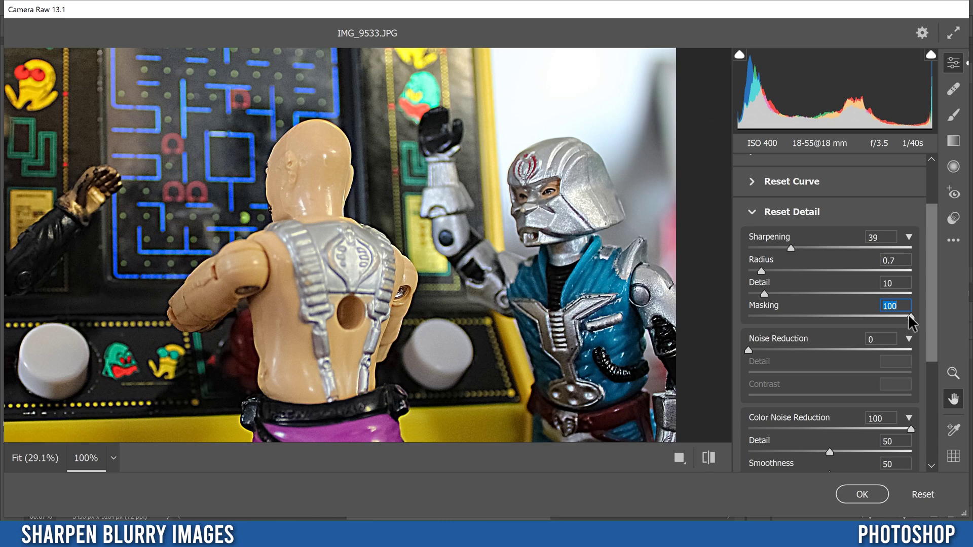
pyautogui.moveTo(911, 316)
pyautogui.mouseDown()
pyautogui.moveTo(774, 316)
pyautogui.moveTo(912, 316)
pyautogui.mouseUp()
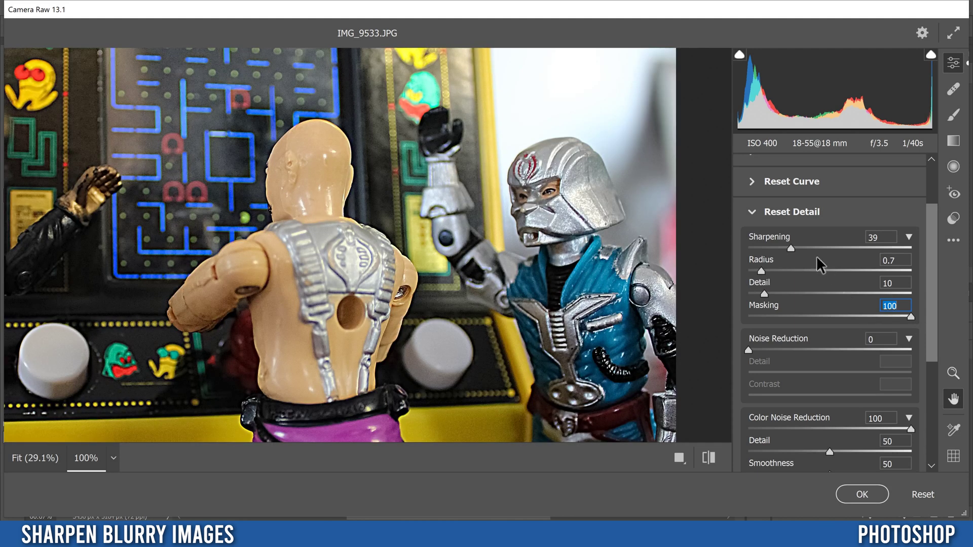
pyautogui.moveTo(792, 248); pyautogui.dragTo(844, 247)
pyautogui.moveTo(904, 249); pyautogui.dragTo(792, 251)
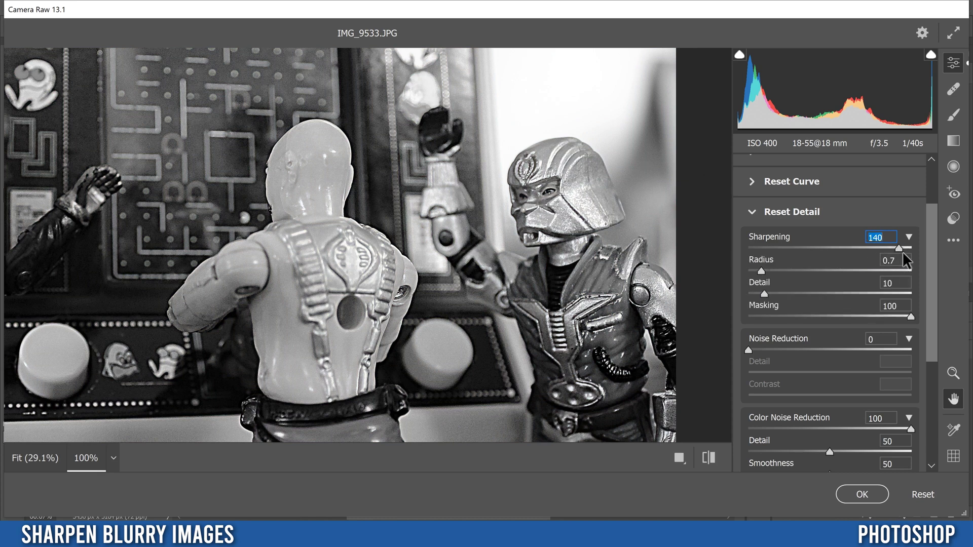
pyautogui.moveTo(900, 253); pyautogui.dragTo(793, 255)
pyautogui.moveTo(911, 317); pyautogui.dragTo(876, 317)
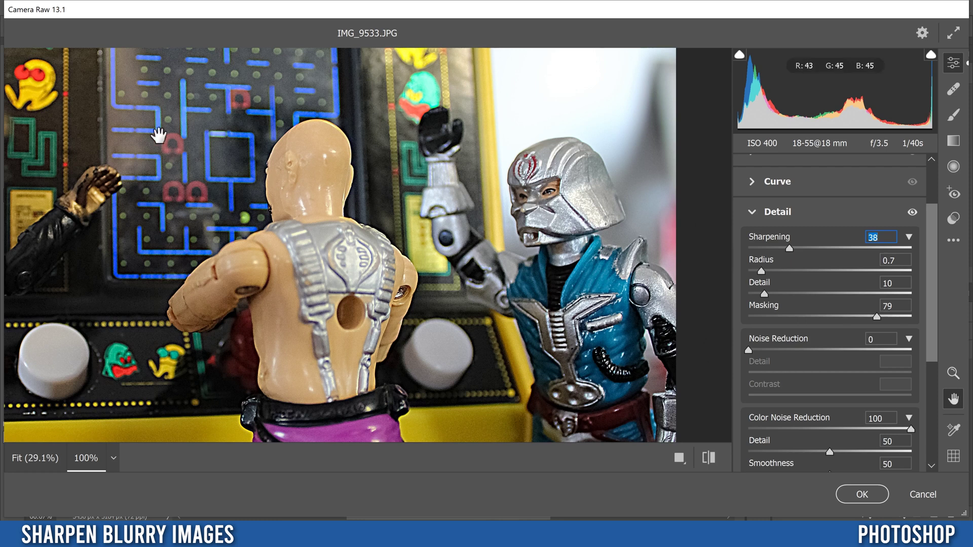
# Set Noise Reduction to 18 with Detail 47 and Contrast 7, and apply the Camera Raw Filter.
pyautogui.moveTo(748, 350); pyautogui.dragTo(777, 347)
pyautogui.moveTo(747, 394); pyautogui.dragTo(658, 184)
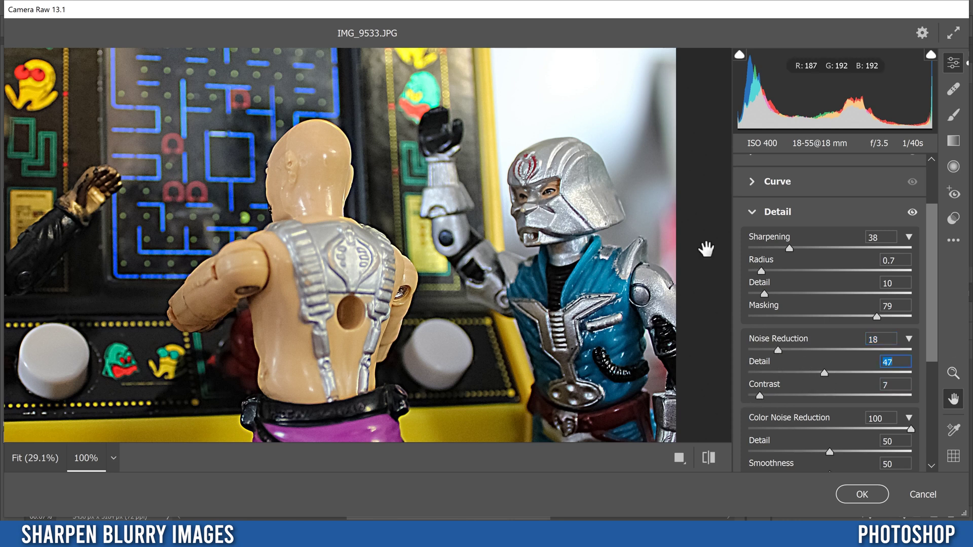
pyautogui.click(860, 495)
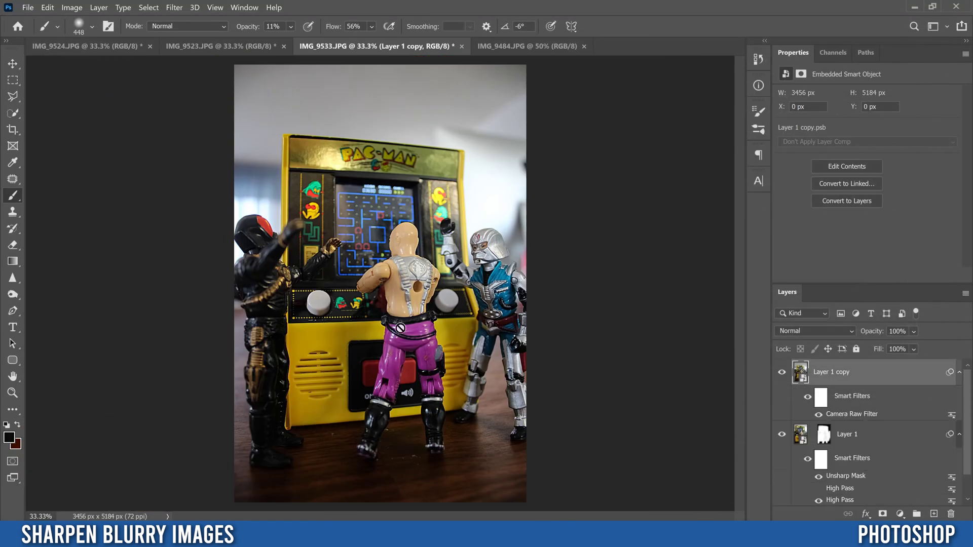
# Compare the picture with Layer 1 copy hidden and shown, and against the original Background alone.
pyautogui.click(782, 374)
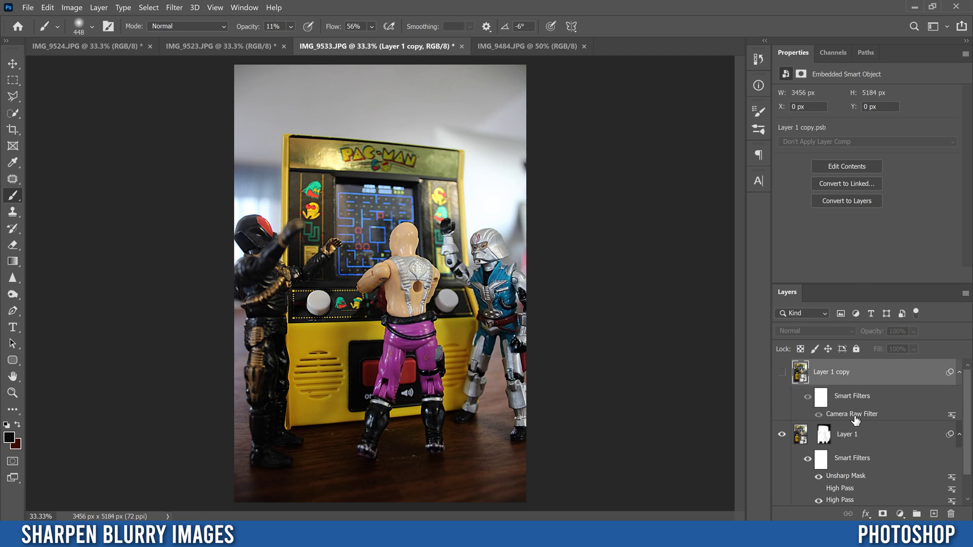
pyautogui.click(782, 372)
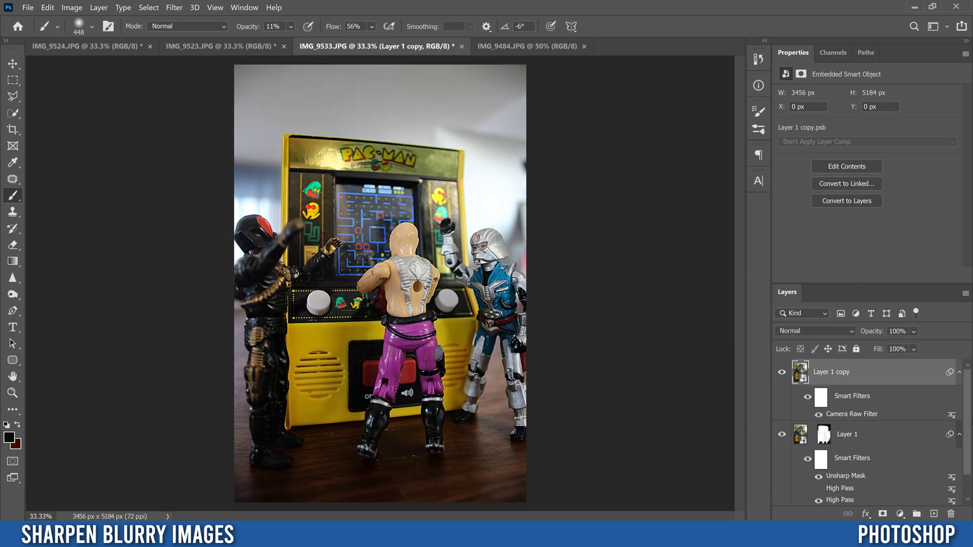
pyautogui.scroll(-1, 783, 498)
pyautogui.keyDown('alt'); pyautogui.click(782, 498); pyautogui.keyUp('alt')
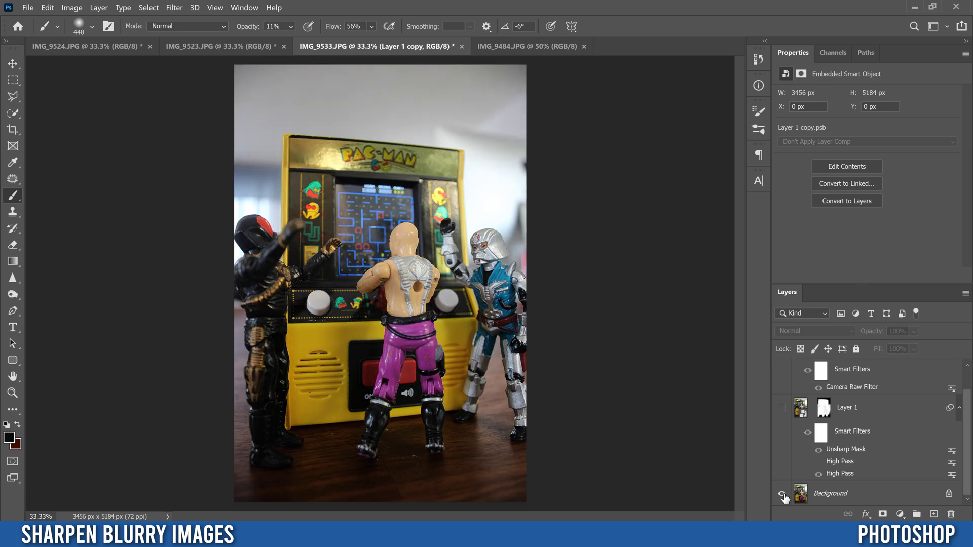
pyautogui.keyDown('alt'); pyautogui.click(783, 499); pyautogui.keyUp('alt')
pyautogui.scroll(1, 892, 448)
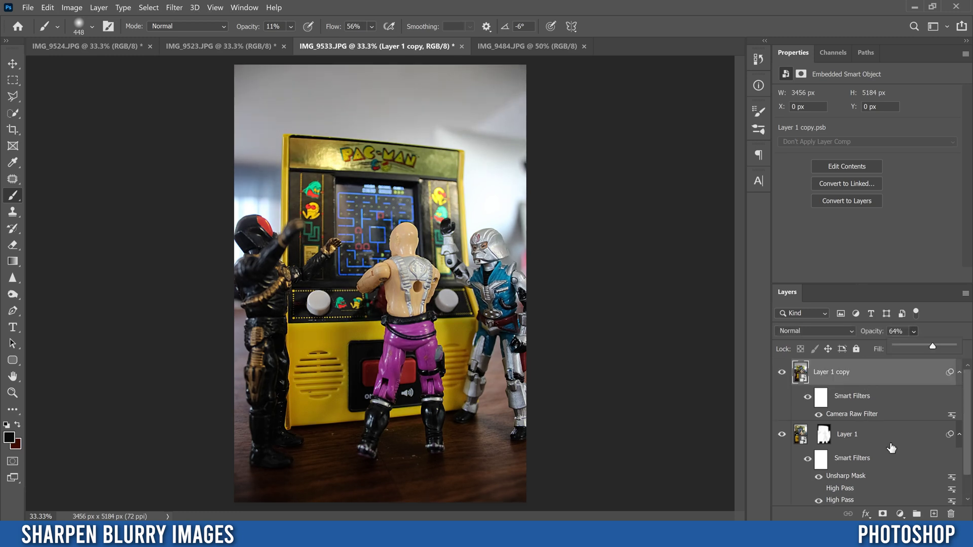